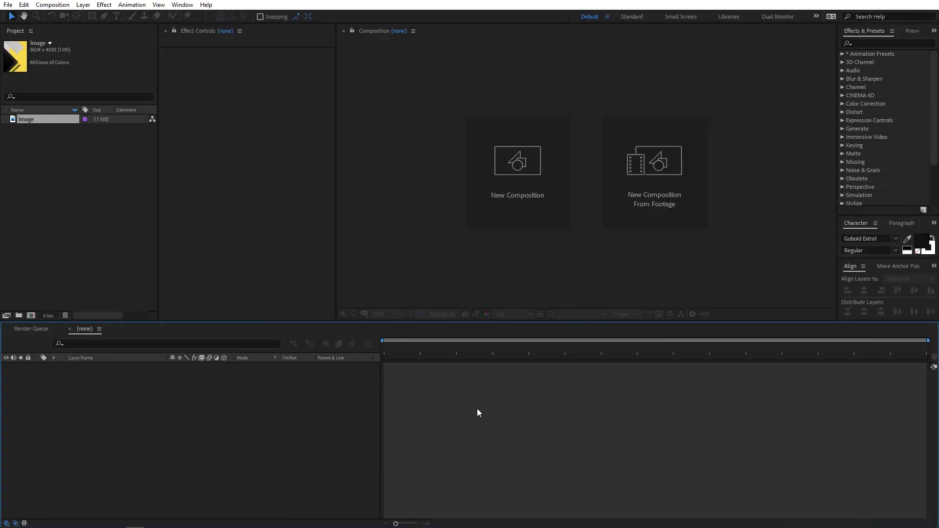
left_click(41, 135)
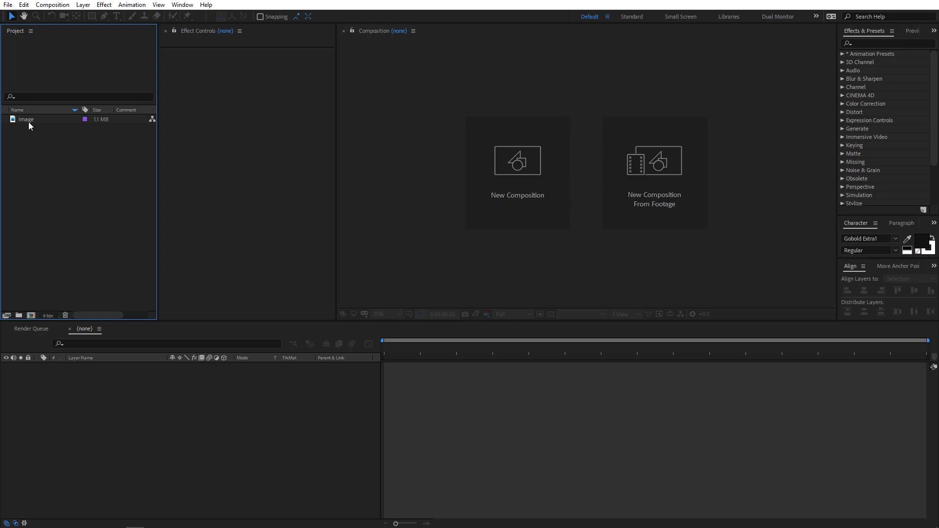
double_click(28, 119)
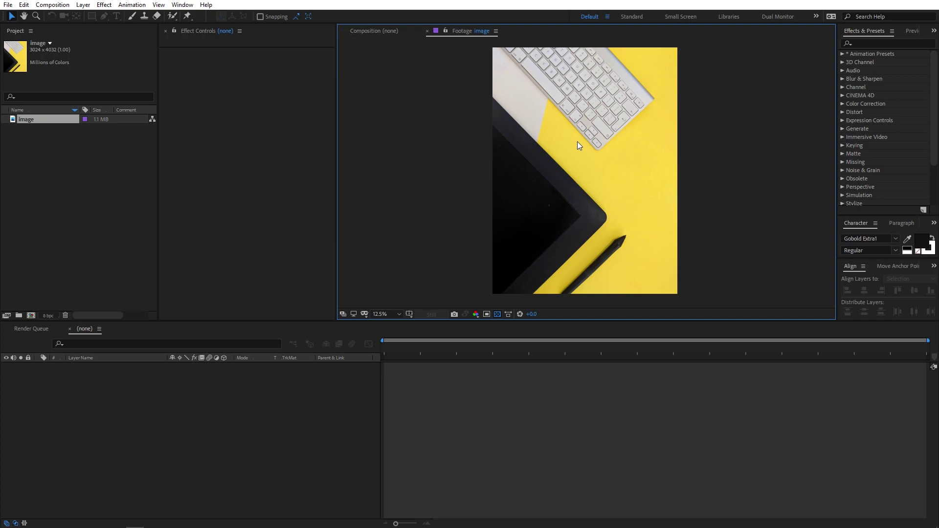
left_click(427, 31)
left_click(59, 203)
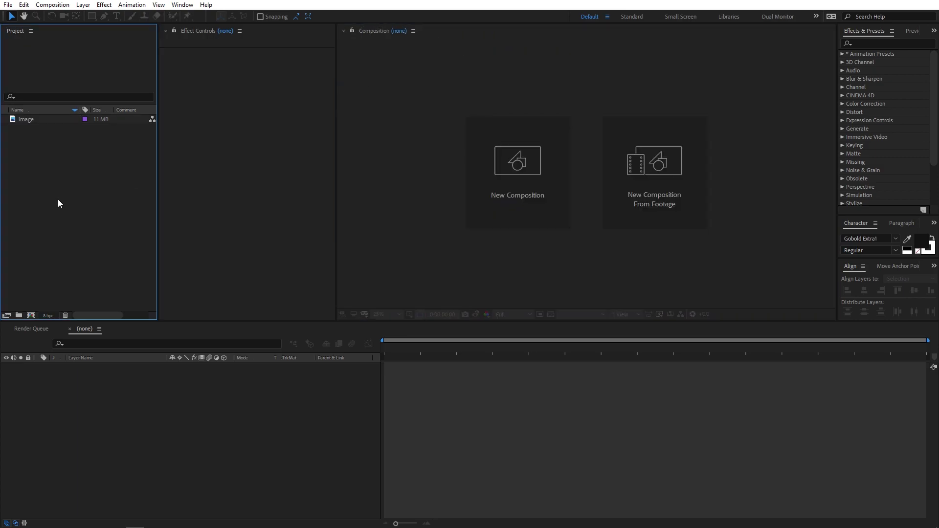
left_click(71, 5)
Step: Create a composition named Animation at 1920×1080, 30 fps, 10 seconds long
left_click(64, 17)
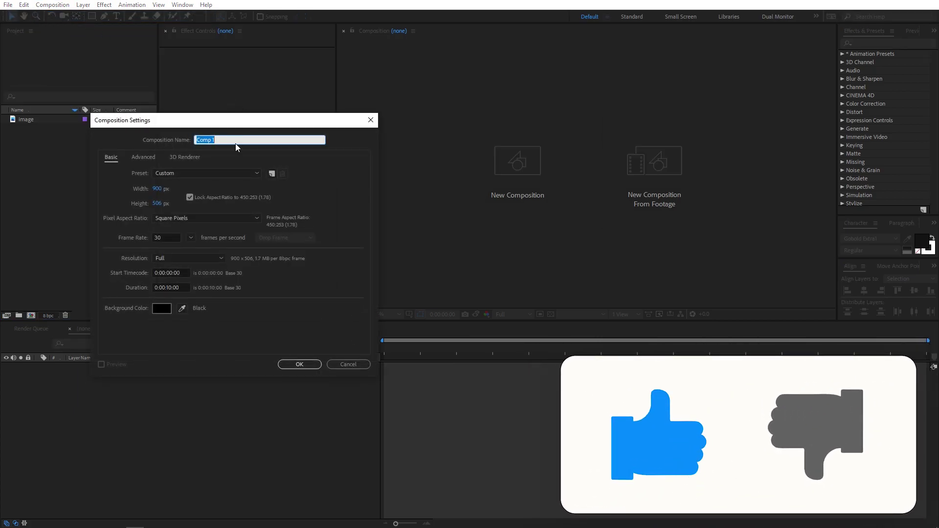
type("Animatui")
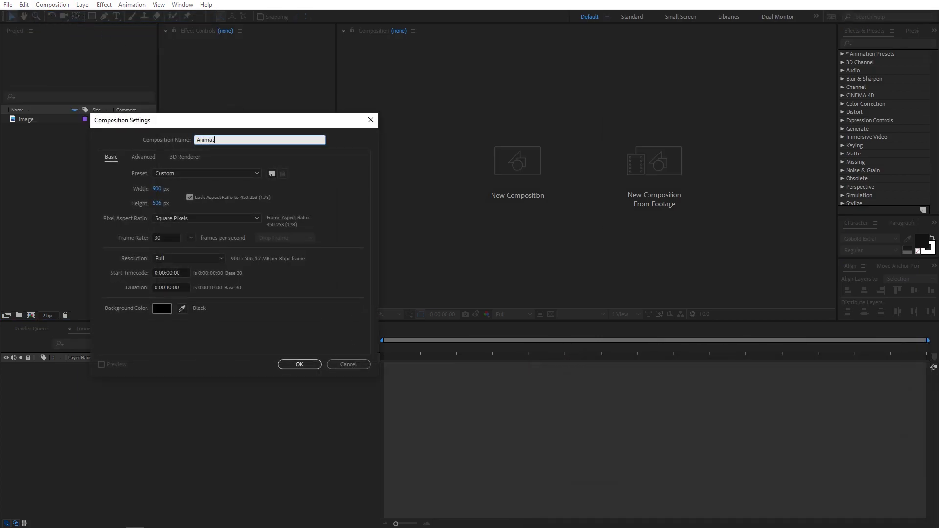
key("BackSpace")
key("BackSpace")
type("ion")
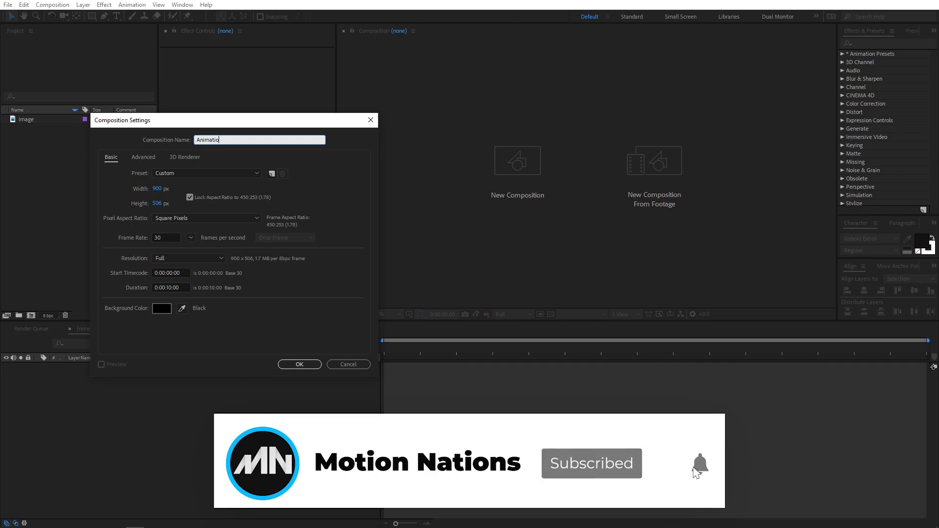
left_click(157, 188)
type("1920")
key("Tab")
type("1080")
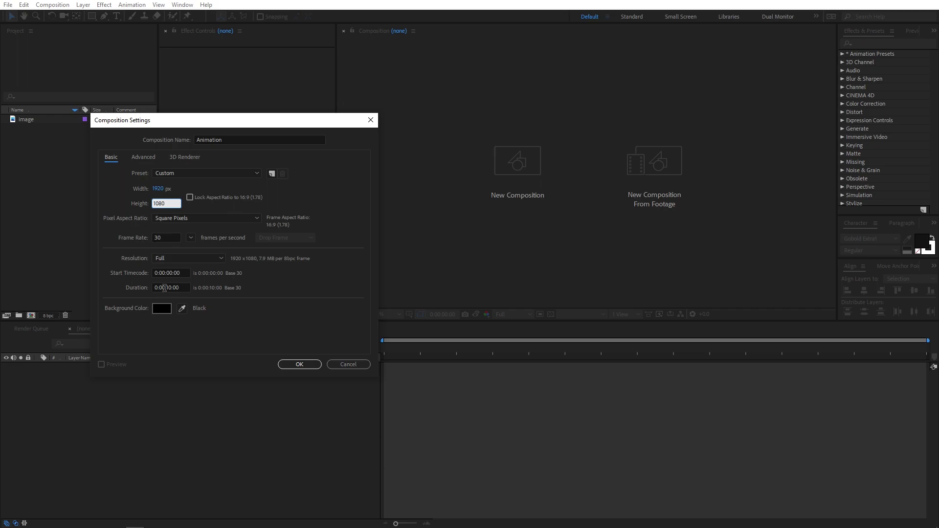
left_click(297, 365)
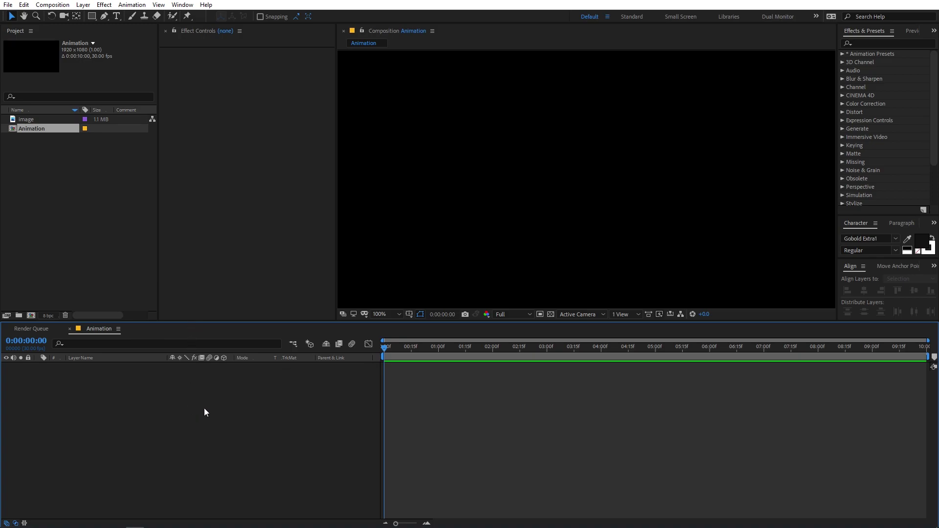
Step: Add a new solid layer to the Animation comp with its default settings
left_click(83, 4)
mouse_move(96, 15)
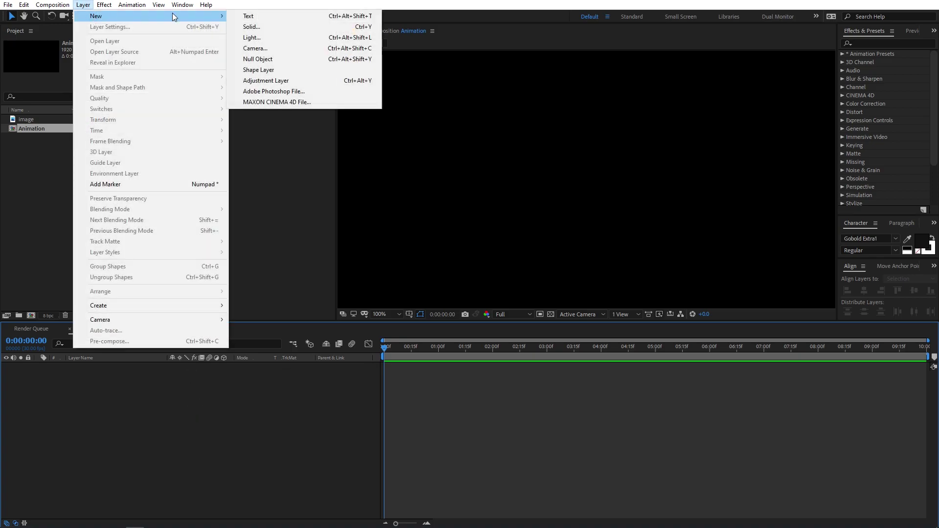
left_click(260, 27)
left_click(136, 199)
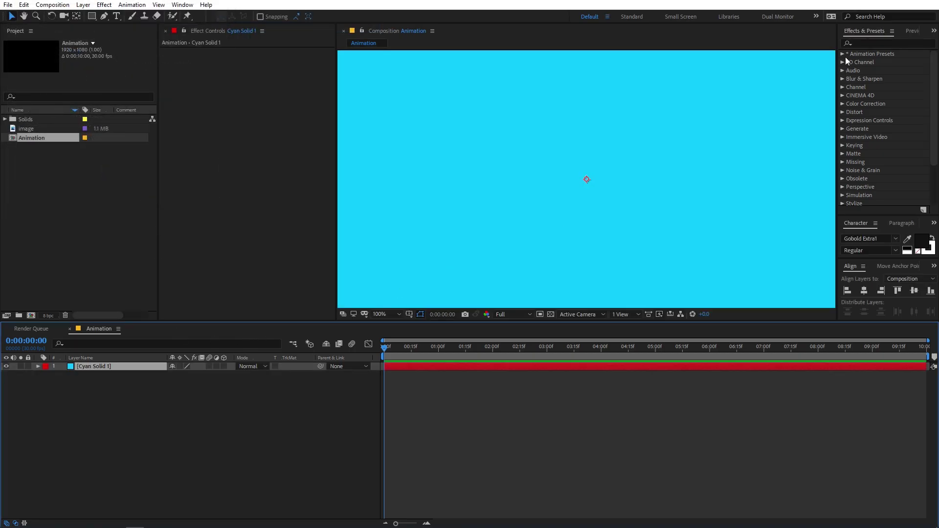
Step: Find Gradient Ramp in Effects & Presets and apply it to the cyan solid
left_click(863, 43)
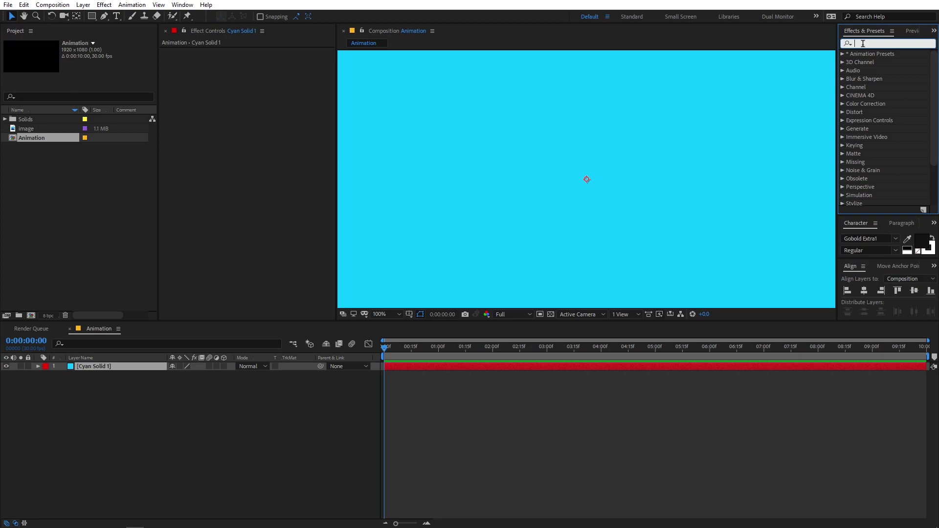
type("f")
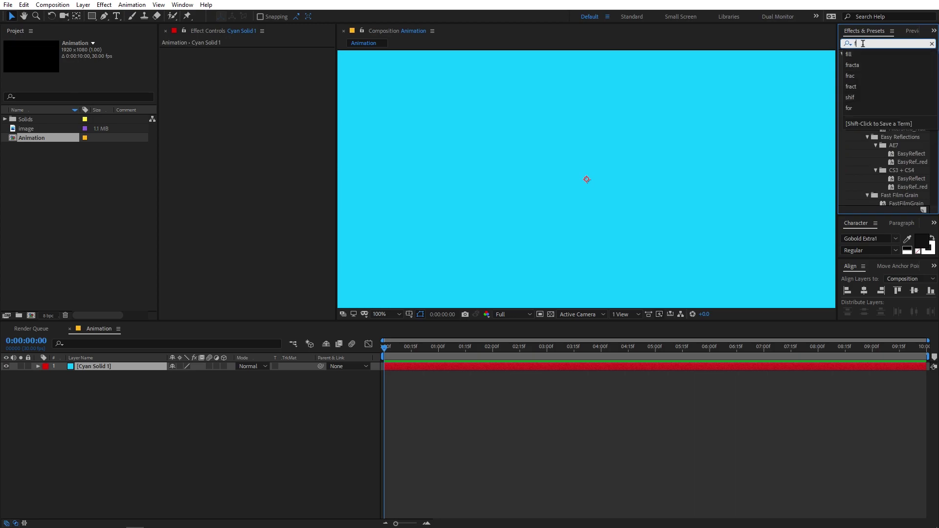
key("BackSpace")
type("g")
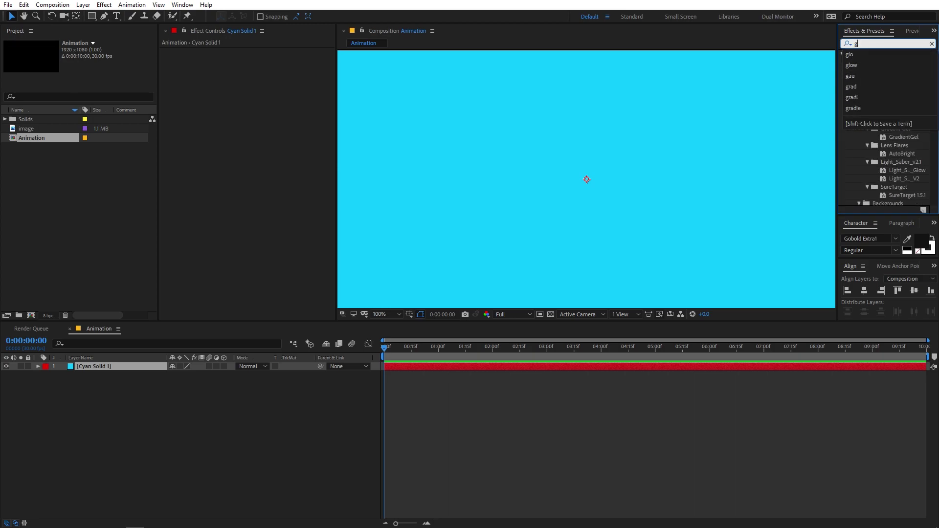
type("radient")
left_click_drag(891, 129, 576, 185)
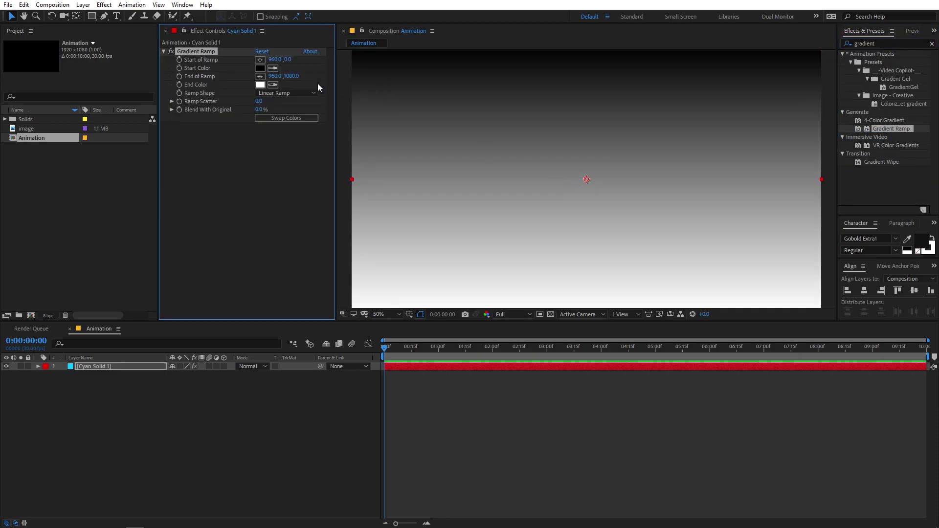
Step: Set the Gradient Ramp start colour to bright blue 0CA1FF and end colour to deep blue 0048FF
left_click(260, 68)
left_click_drag(173, 252, 179, 272)
left_click(156, 221)
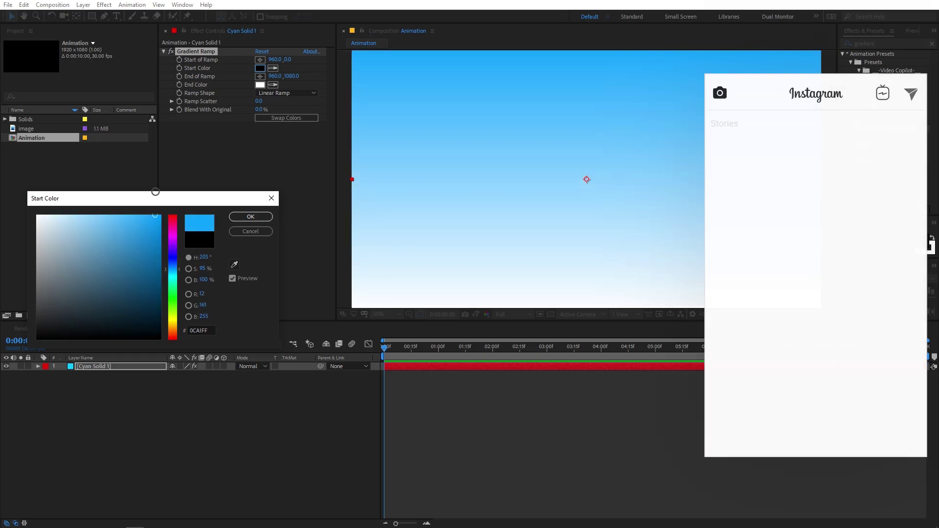
left_click(251, 217)
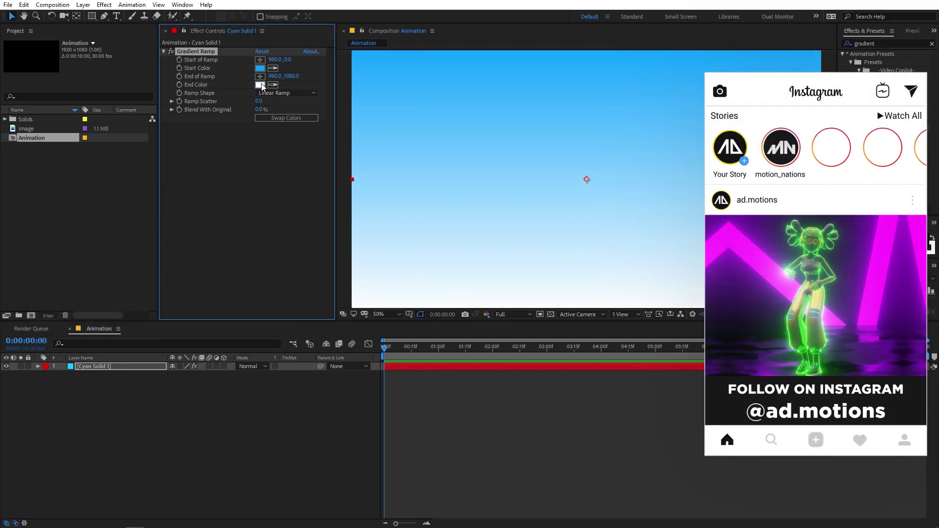
left_click(259, 84)
left_click(174, 263)
left_click(147, 225)
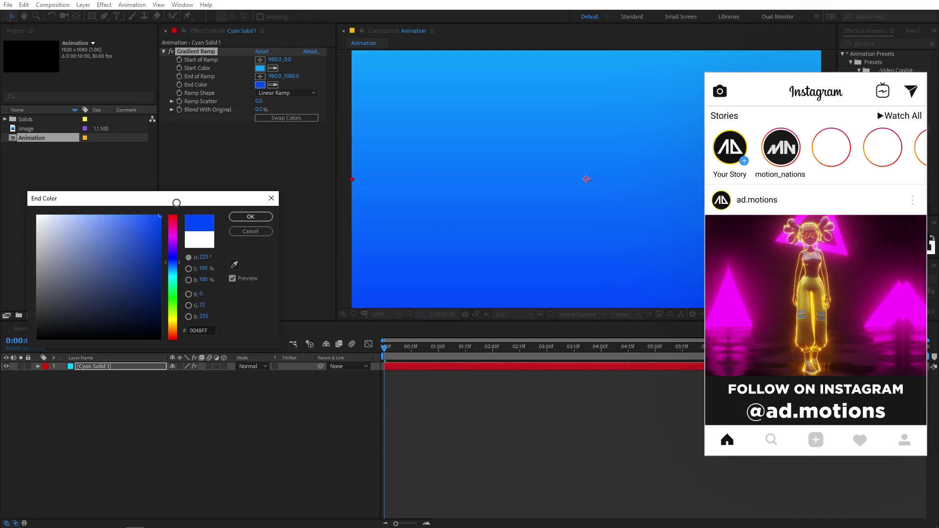
left_click(251, 216)
left_click(67, 245)
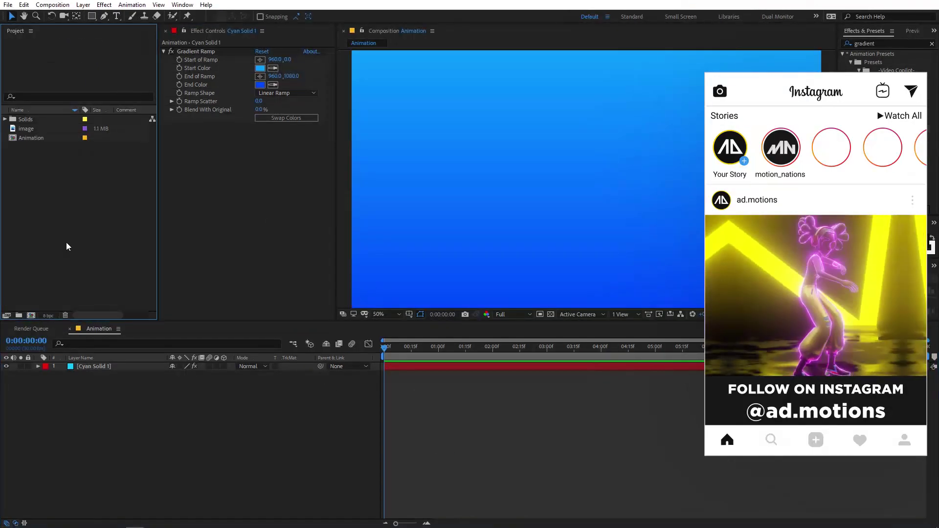
left_click(168, 404)
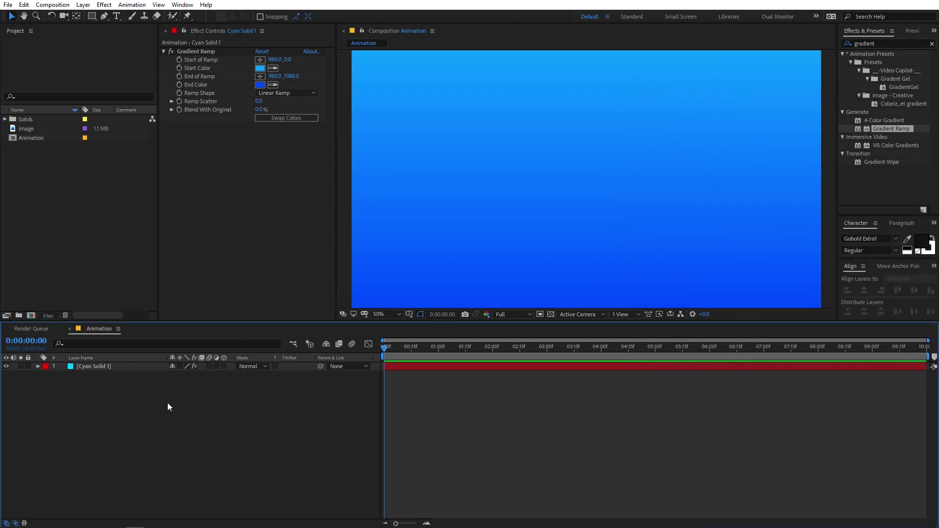
Step: Add a full-frame white rectangle shape layer and scale it to 75%
double_click(92, 17)
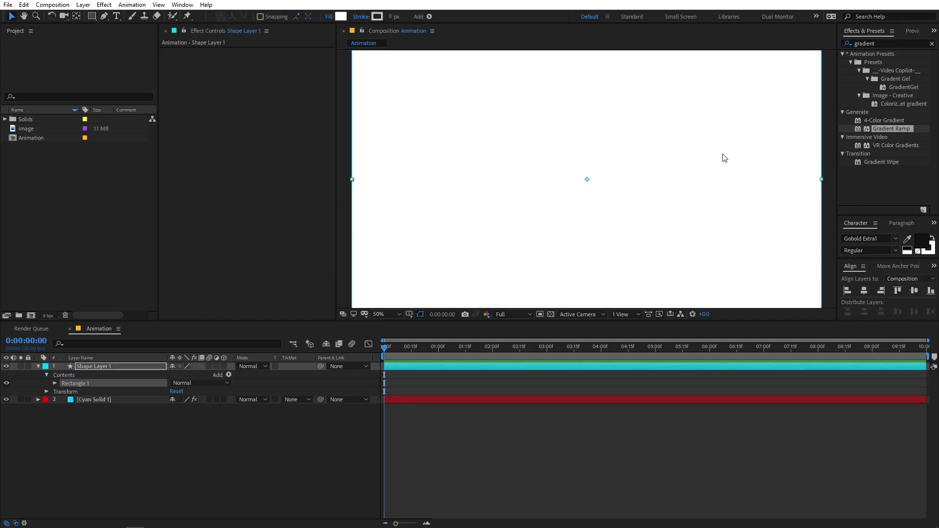
scroll(626, 182, "down", 1)
scroll(623, 182, "up", 1)
left_click(130, 369)
key("s")
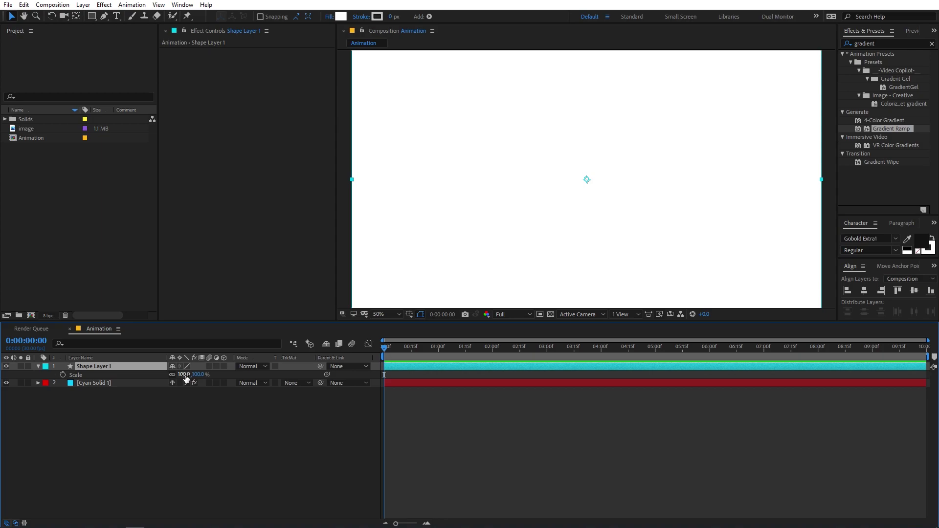
left_click_drag(186, 378, 179, 377)
left_click(179, 378)
type("75")
key("Return")
left_click(576, 468)
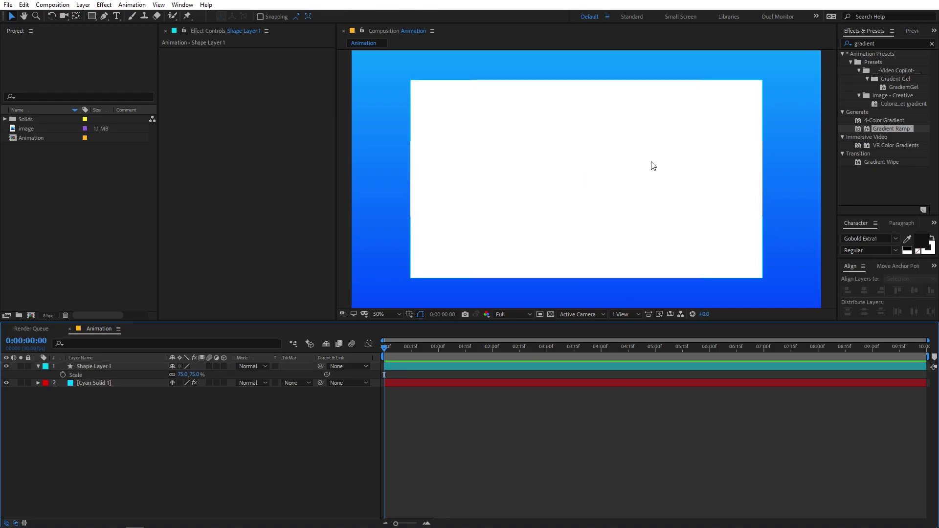
Step: Rename the white rectangle shape layer to Base
left_click(111, 367)
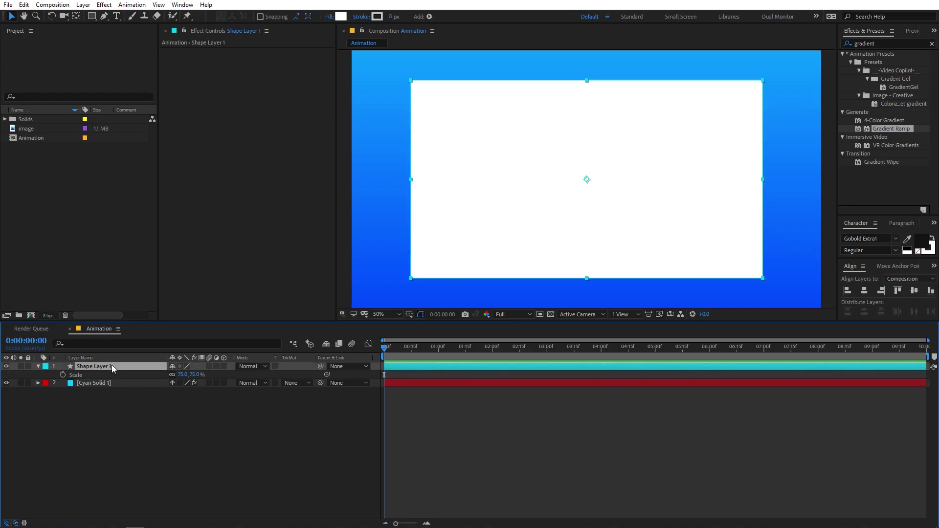
key("Return")
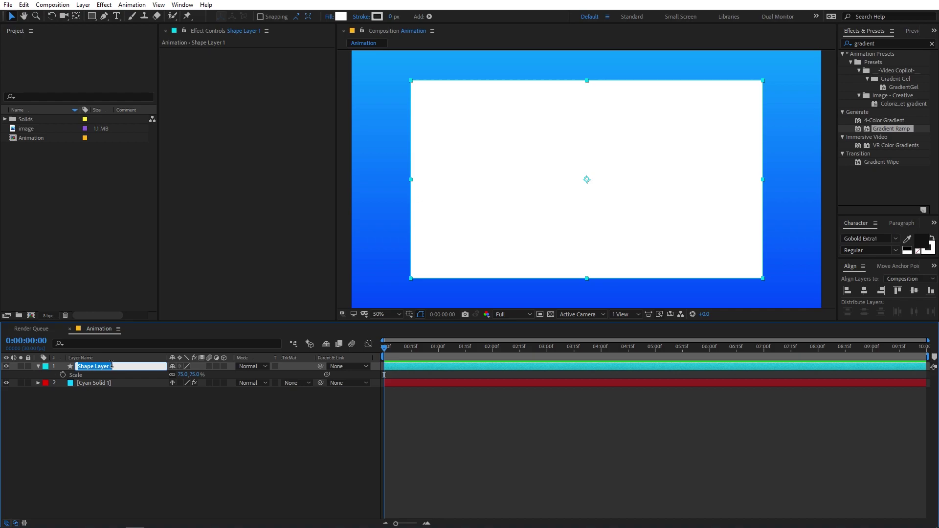
type("Base")
key("Return")
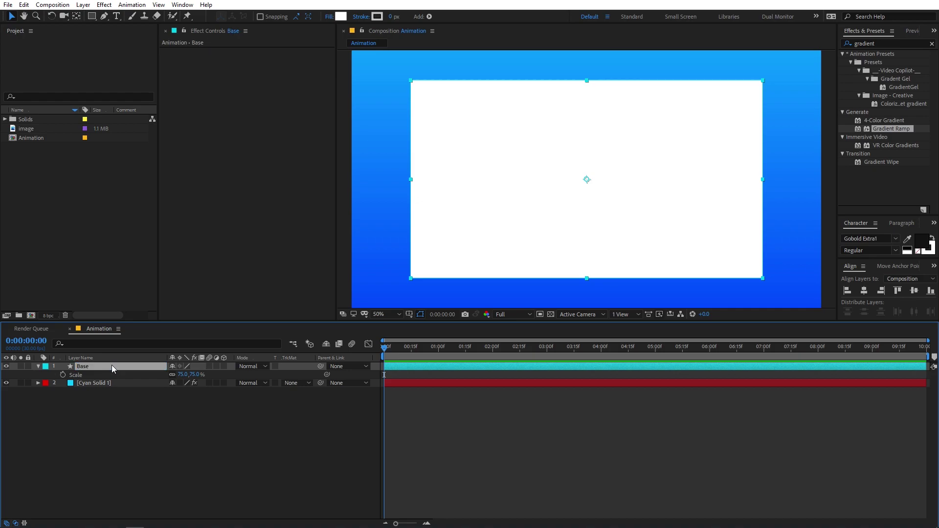
Step: Rename the Cyan Solid 1 gradient layer to BG
left_click(113, 382)
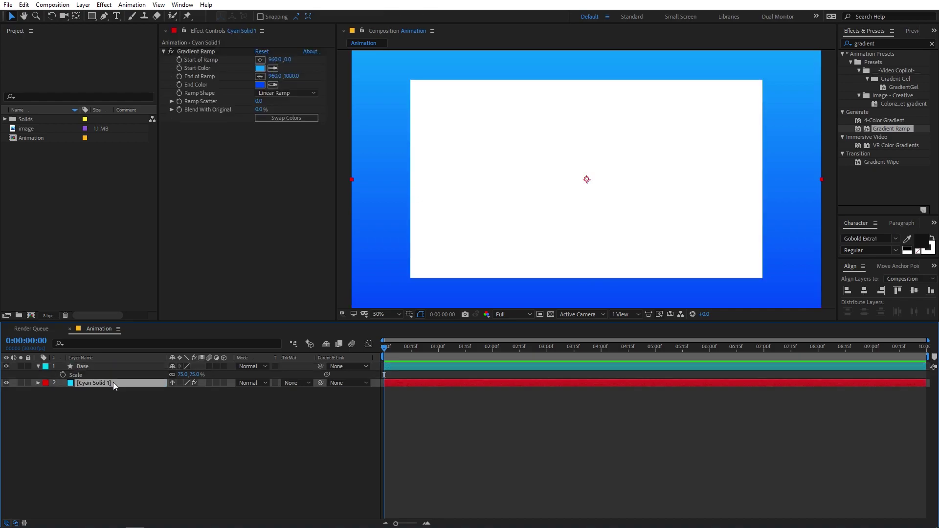
key("Return")
type("BG")
key("Return")
left_click(125, 393)
left_click(111, 366)
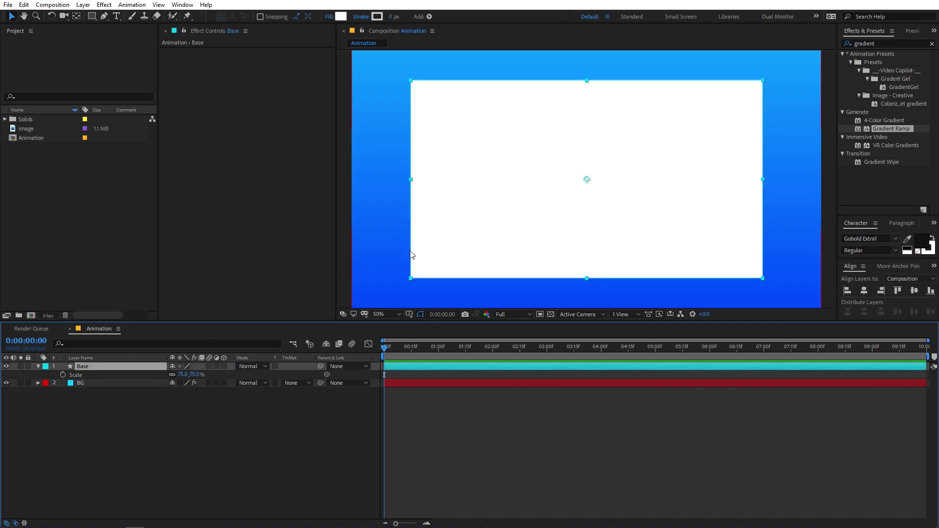
Step: Search Effects & Presets for Drop Shadow and apply it to the Base card
left_click(881, 43)
key("BackSpace")
type("drop")
left_click_drag(885, 154, 636, 164)
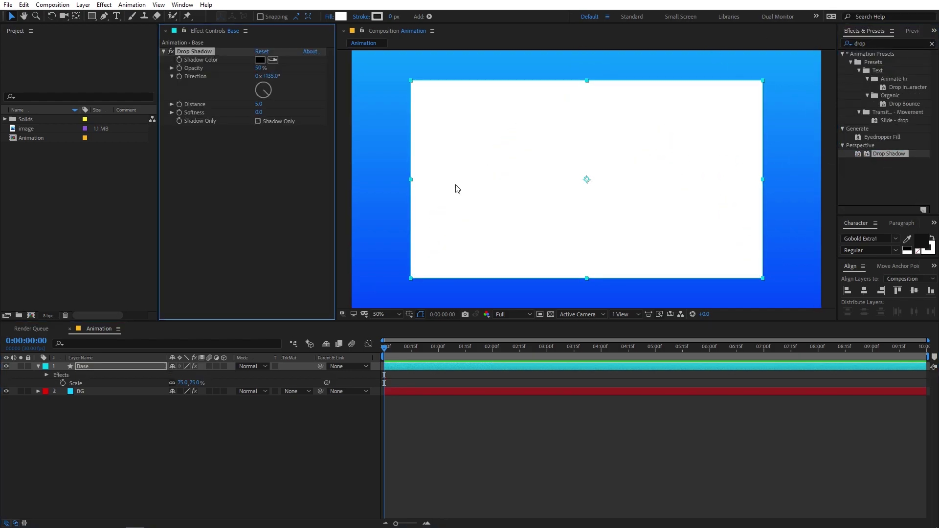
Step: Set the drop shadow to 30% opacity, distance 44 and softness 231
left_click(258, 69)
type("30")
key("Return")
left_click_drag(259, 112, 384, 129)
left_click(520, 415)
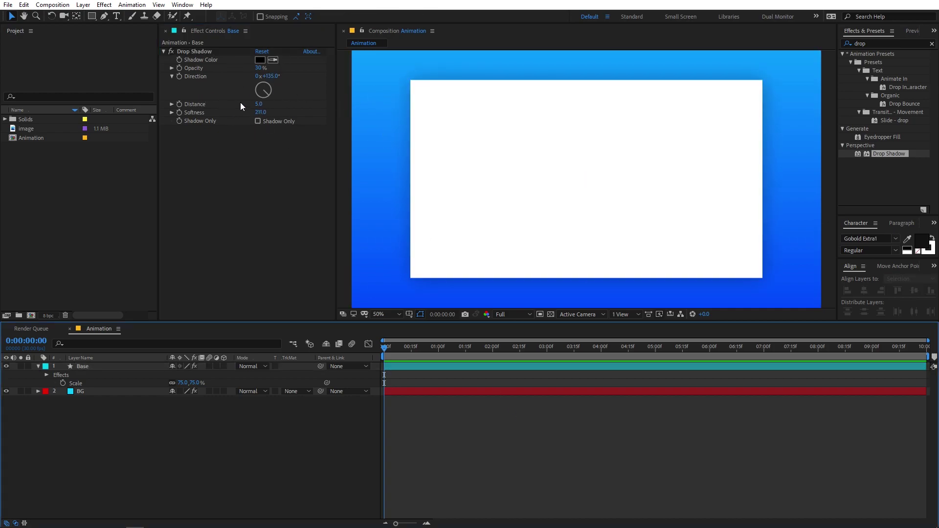
mouse_move(262, 106)
left_mouse_down()
mouse_move(283, 105)
mouse_move(264, 113)
mouse_move(272, 113)
left_mouse_up()
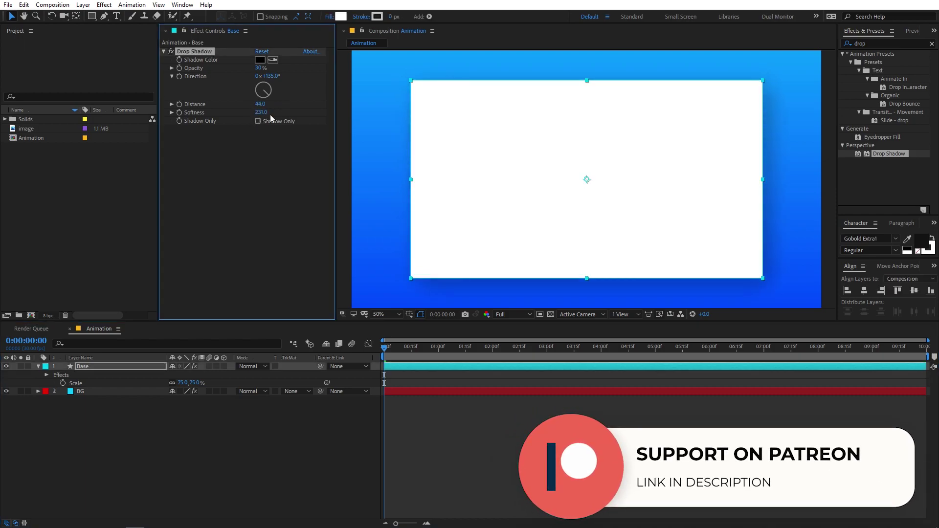
left_click(497, 415)
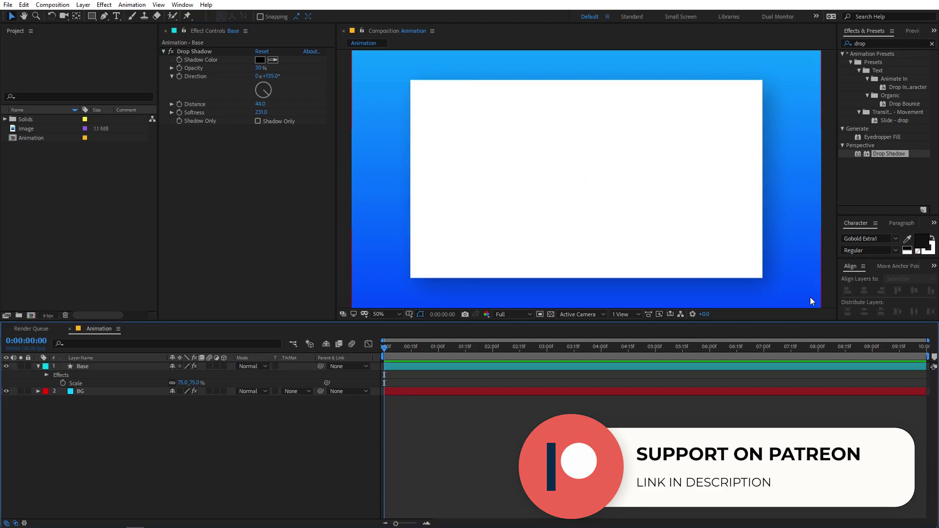
left_click_drag(260, 68, 356, 74)
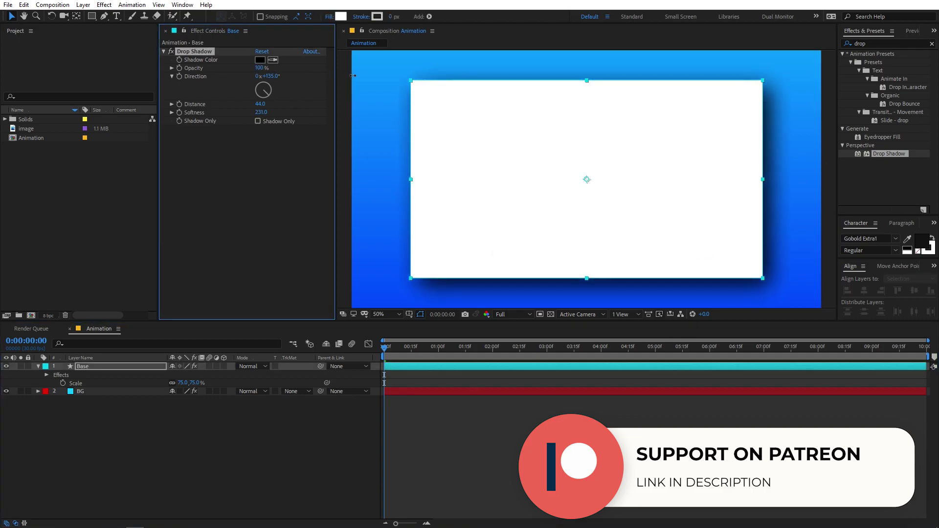
left_click(715, 456)
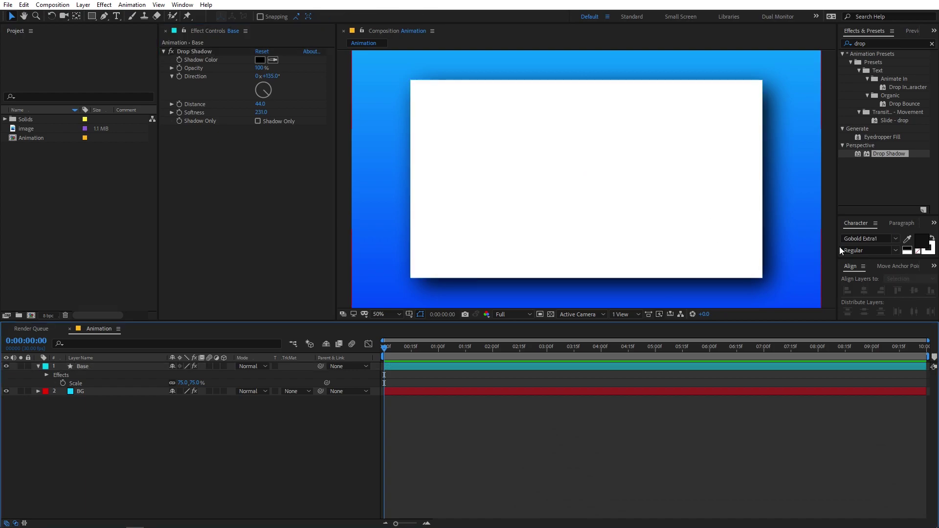
key("ctrl+z")
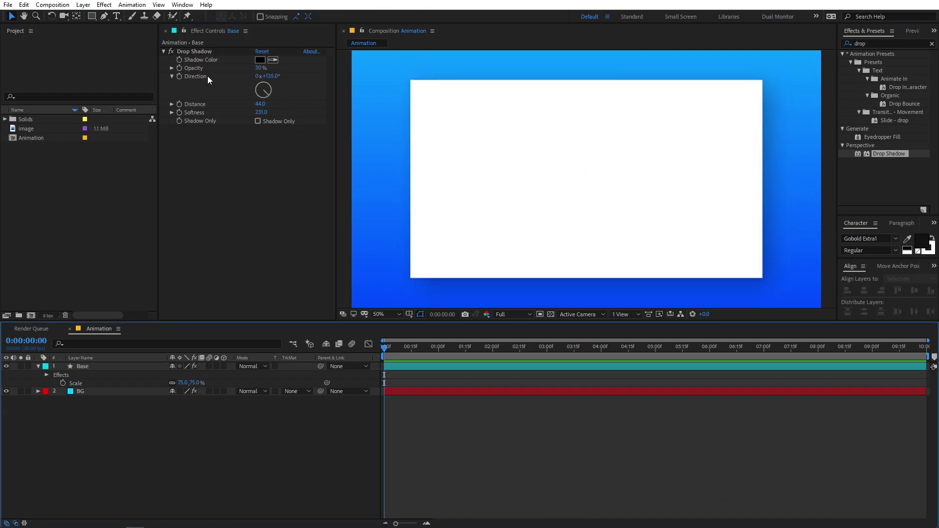
Step: Add the keyboard image footage to the timeline above the Base layer
left_click(38, 366)
left_click(81, 367)
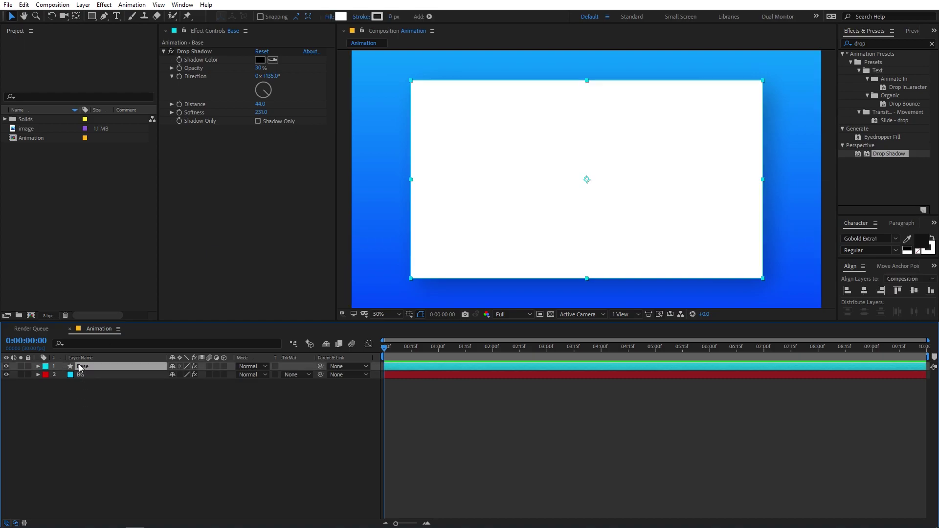
left_click(32, 131)
left_click_drag(32, 128, 80, 370)
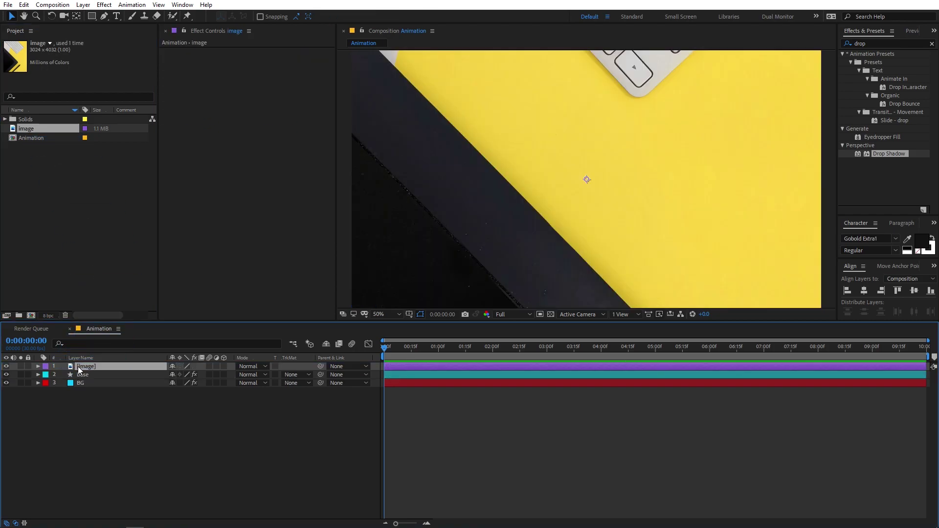
left_click(114, 412)
Step: Scale the keyboard photo to 19% and move it to the card's left side
key("comma")
key("s")
left_click(114, 366)
left_click_drag(179, 375, 141, 374)
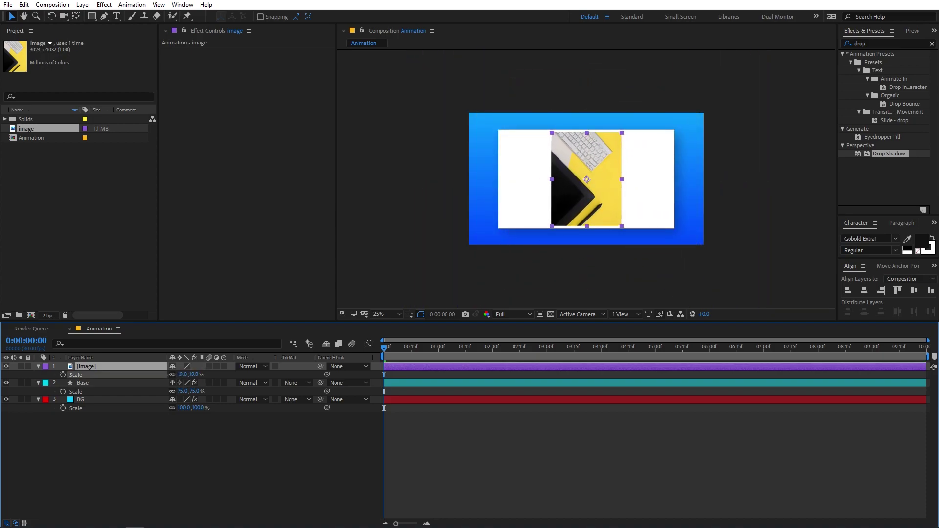
key("period")
left_click_drag(561, 200, 463, 196)
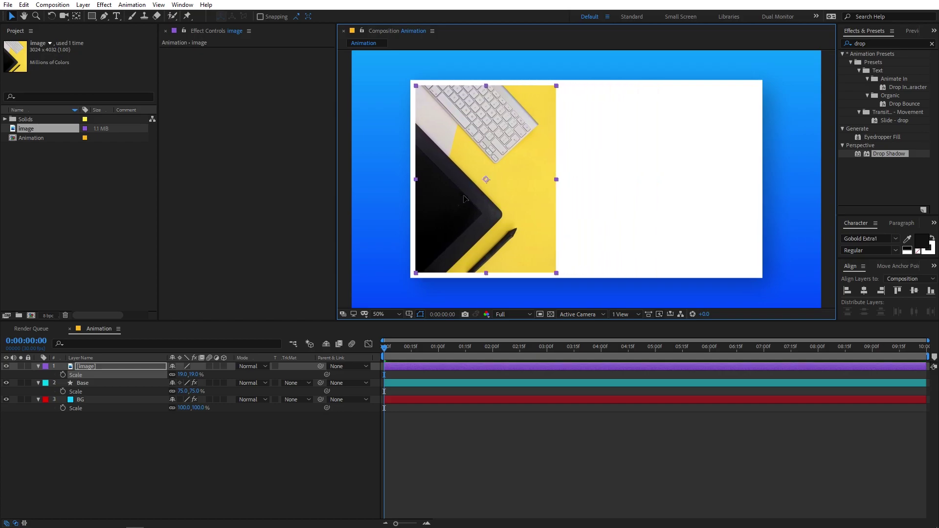
left_click(547, 441)
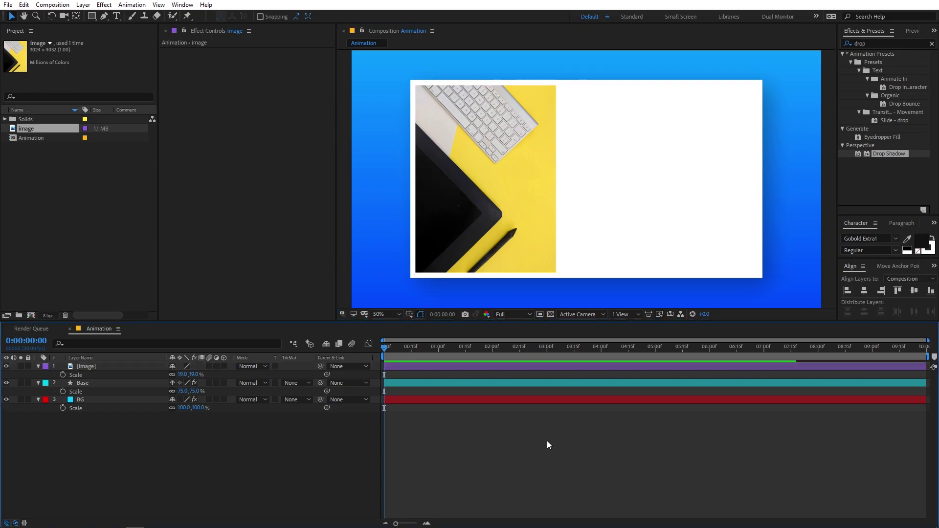
left_click(75, 248)
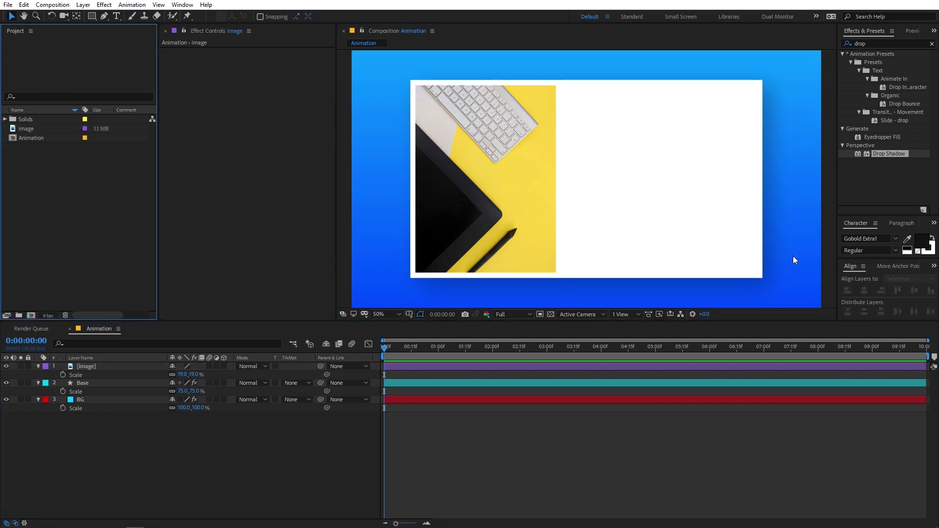
Step: Type a two-line text layer reading MOTION and DESIGN on the card
left_click(118, 17)
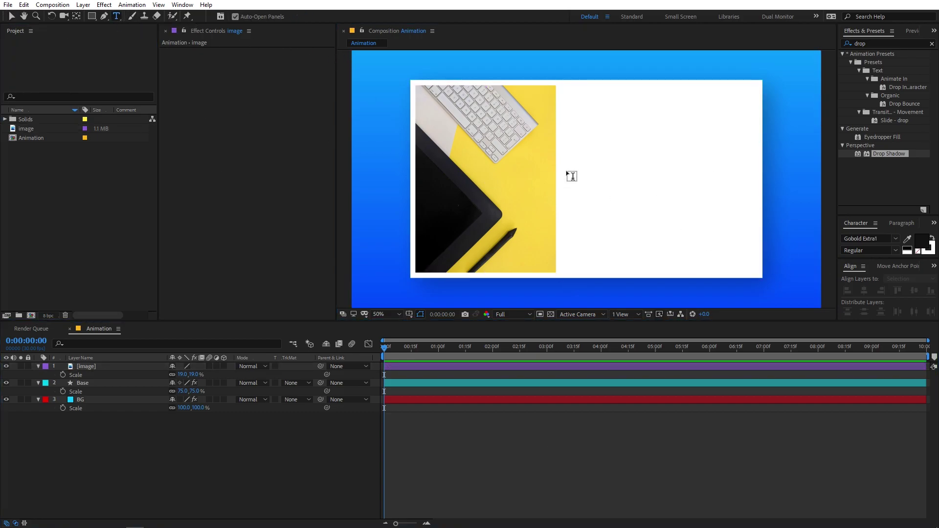
left_click(611, 158)
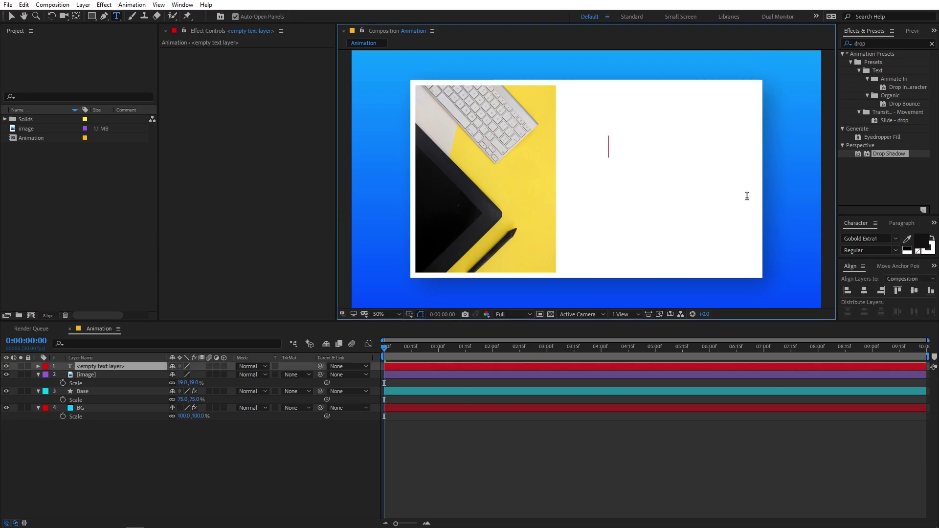
type("MOTION")
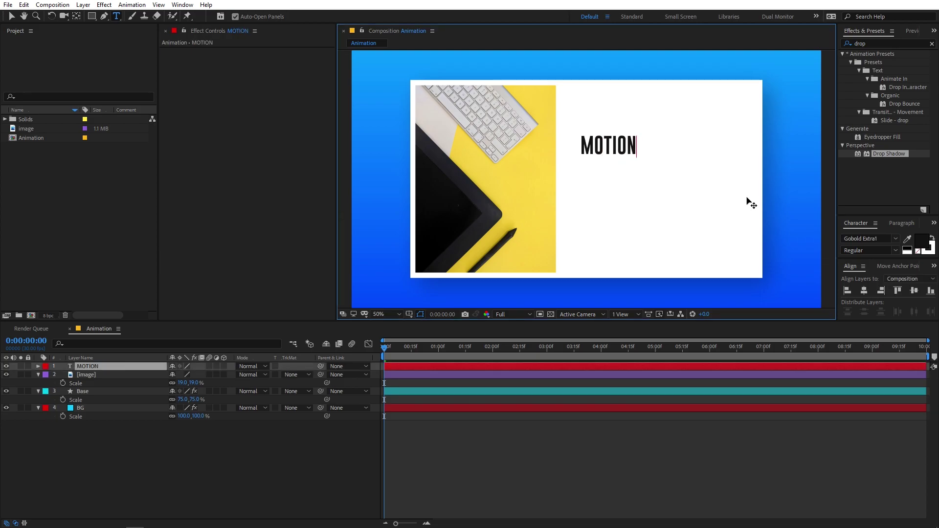
key("Return")
type("DES")
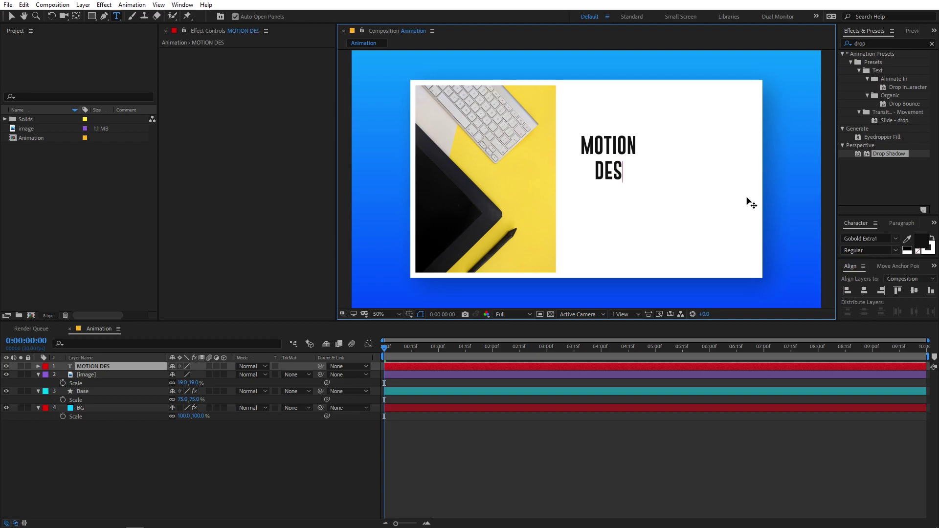
type("IGN")
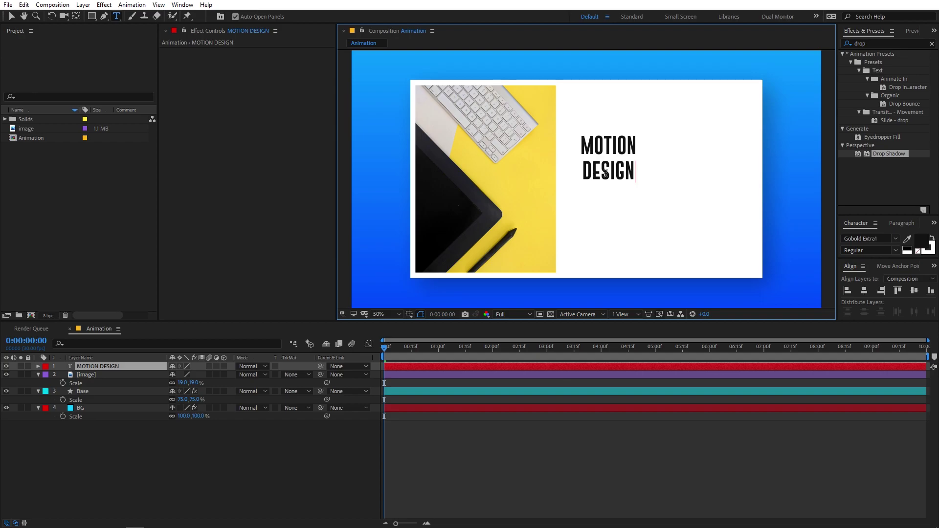
Step: Move the title right and down, then centre it horizontally in the composition
left_click(11, 16)
left_click_drag(621, 171, 656, 187)
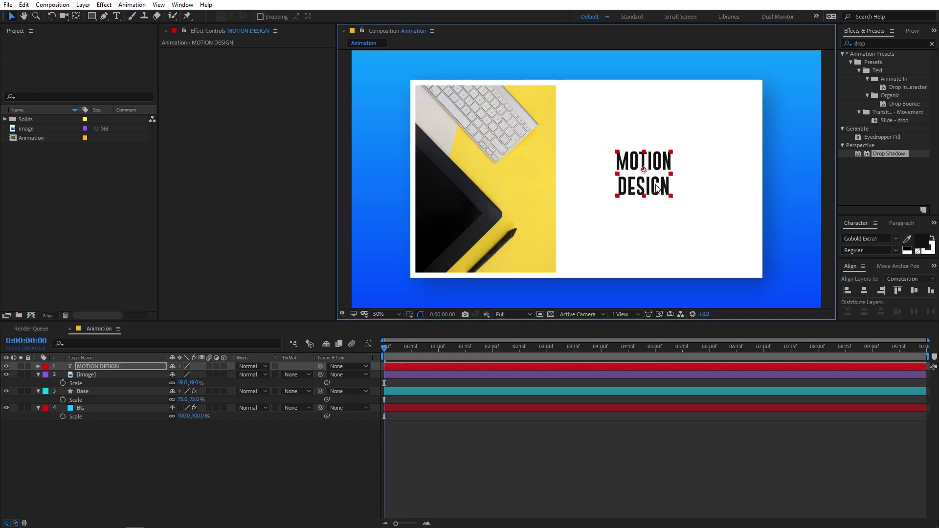
left_click(864, 291)
Step: Centre the MOTION DESIGN title vertically in the composition
left_click(914, 290)
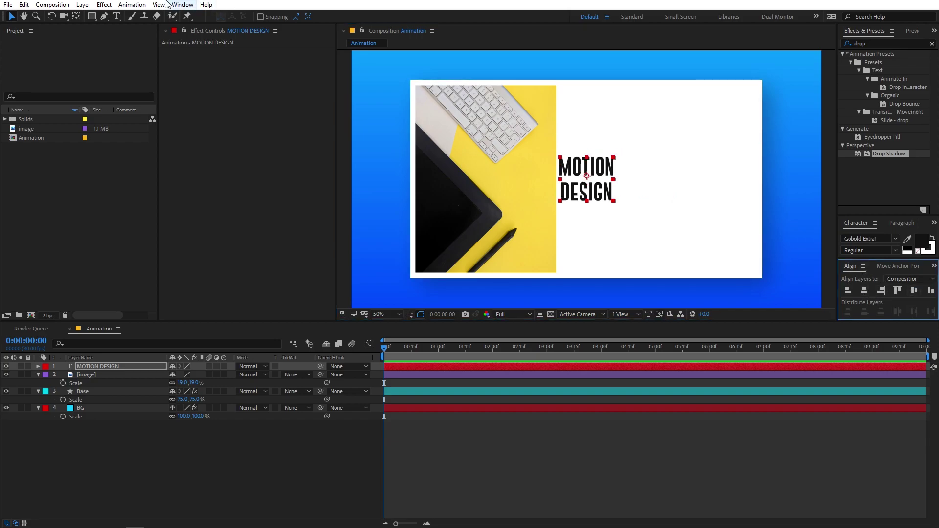
left_click(182, 4)
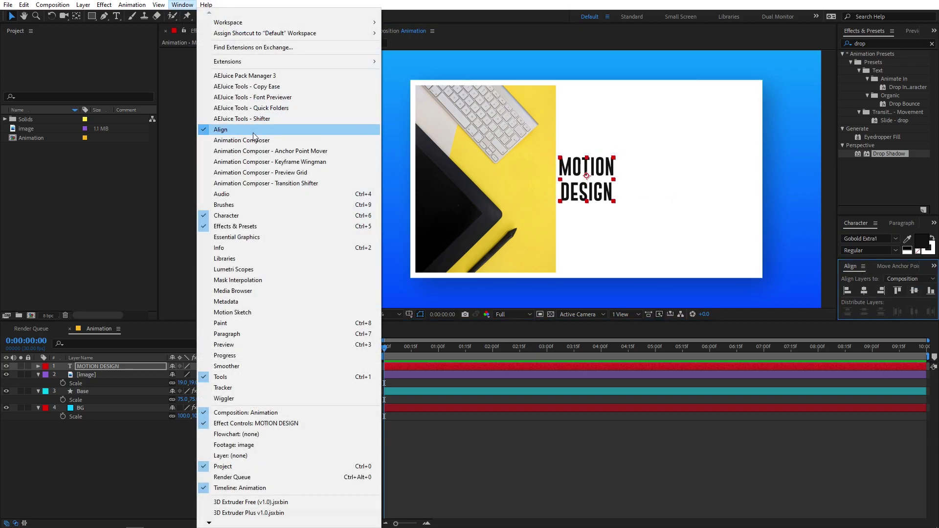
left_click(613, 196)
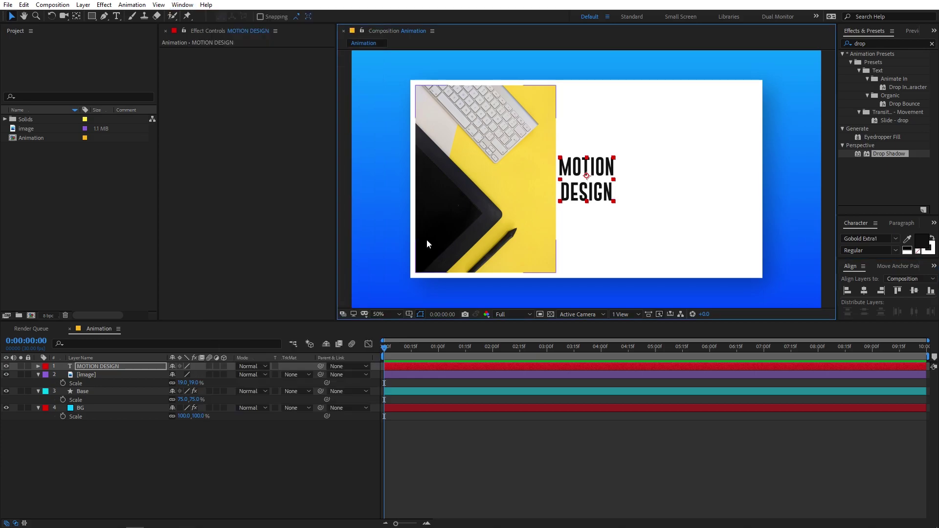
Step: Scale the title to about 199.9% and move it into the card's white right-hand area
left_click(142, 366)
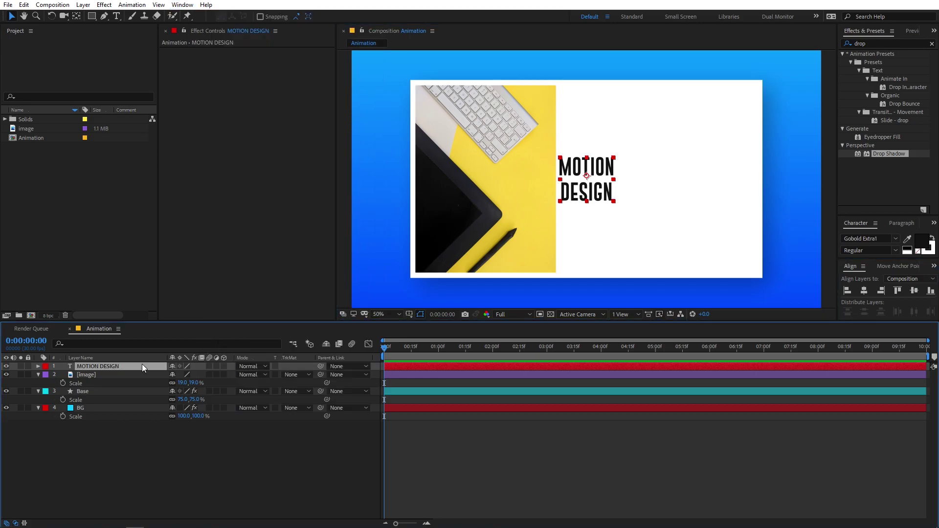
key("s")
left_click_drag(181, 380, 673, 378)
left_click_drag(608, 211, 684, 210)
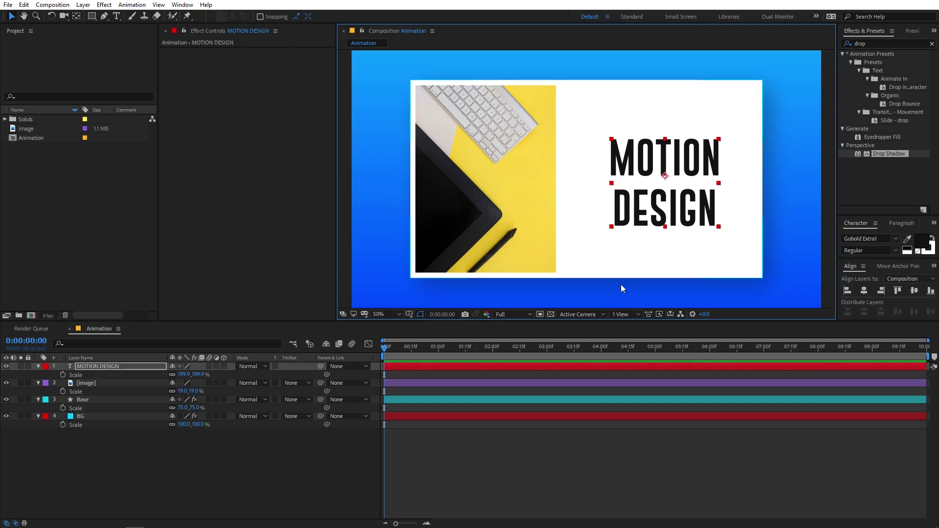
left_click(355, 448)
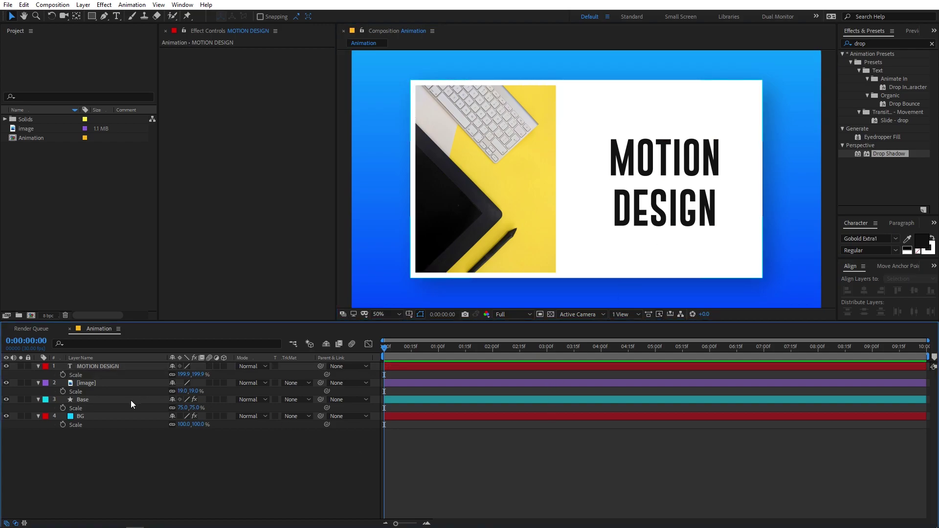
left_click(92, 400)
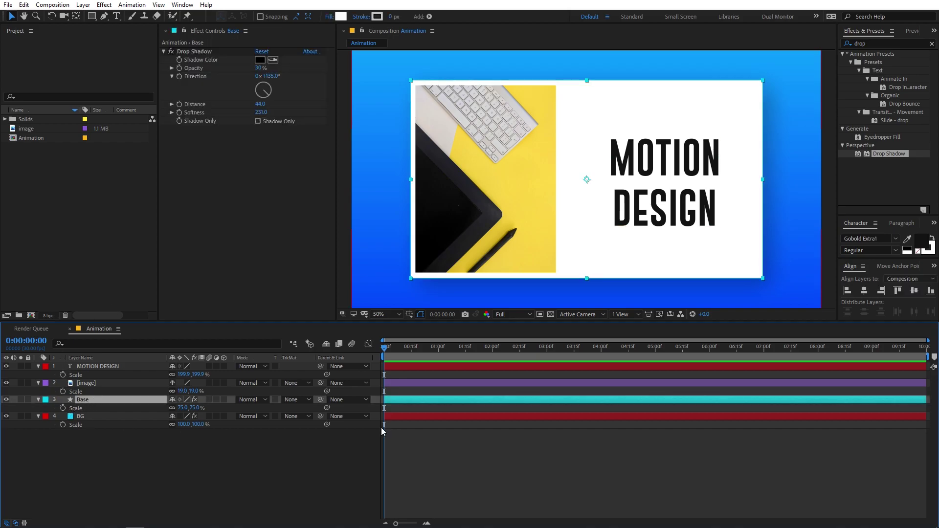
Step: Set a full-size Scale keyframe on the Base card at 2 seconds
left_click(62, 408)
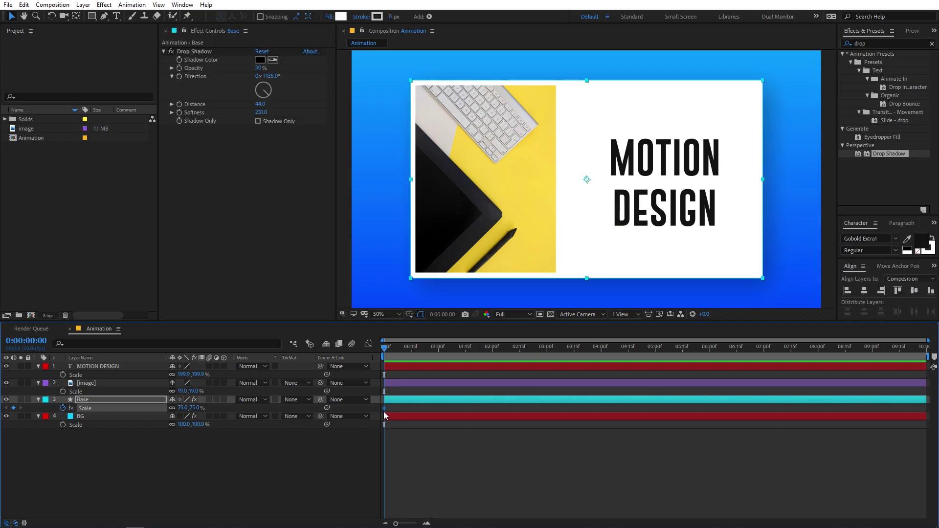
left_click_drag(386, 409, 493, 407)
left_click(493, 347)
left_click_drag(493, 347, 357, 349)
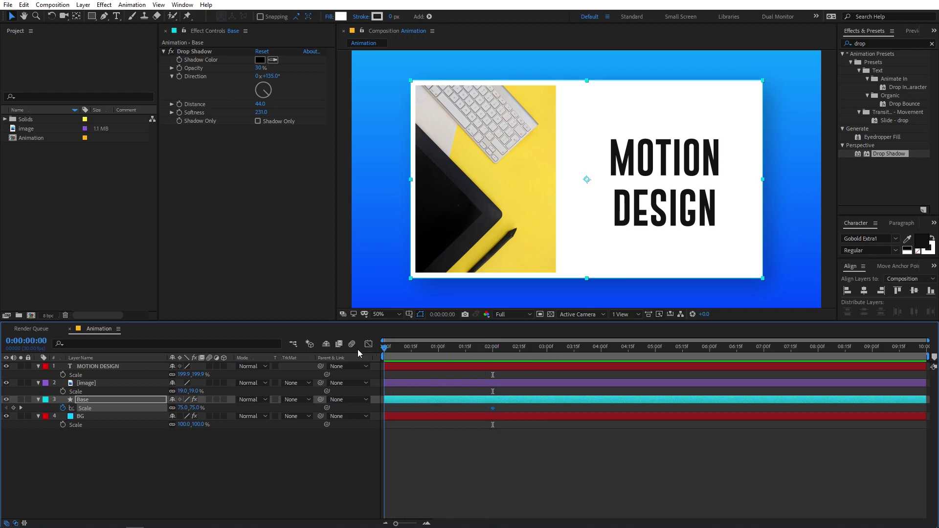
Step: Unlink the card's Scale proportions and set horizontal scale to 0 at 0:00, then preview
left_click(172, 407)
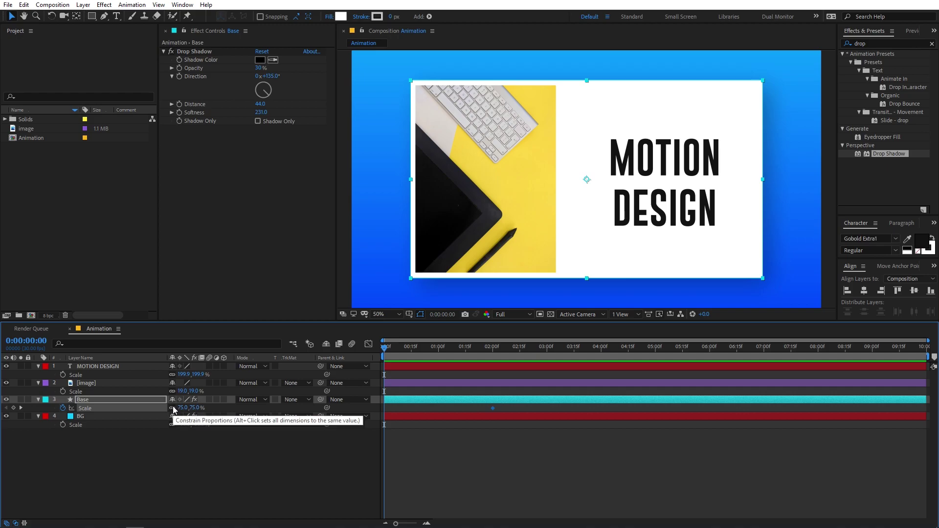
left_click_drag(177, 409, 166, 414)
left_click(180, 408)
type("0")
key("Return")
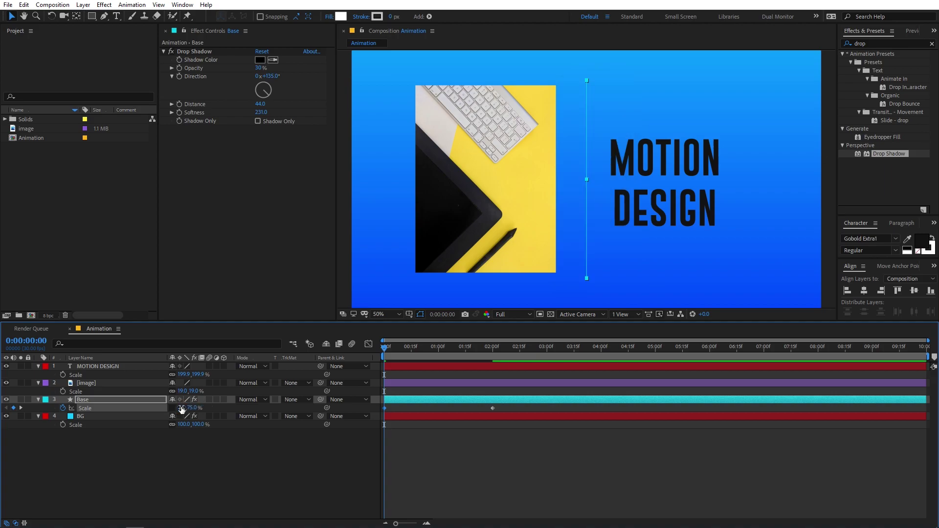
left_click(431, 441)
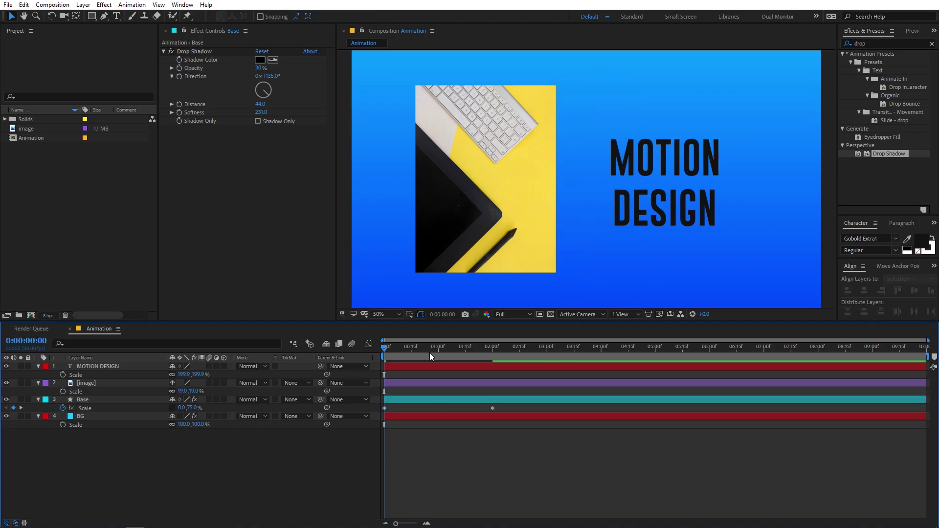
key("space")
left_click_drag(439, 346, 409, 348)
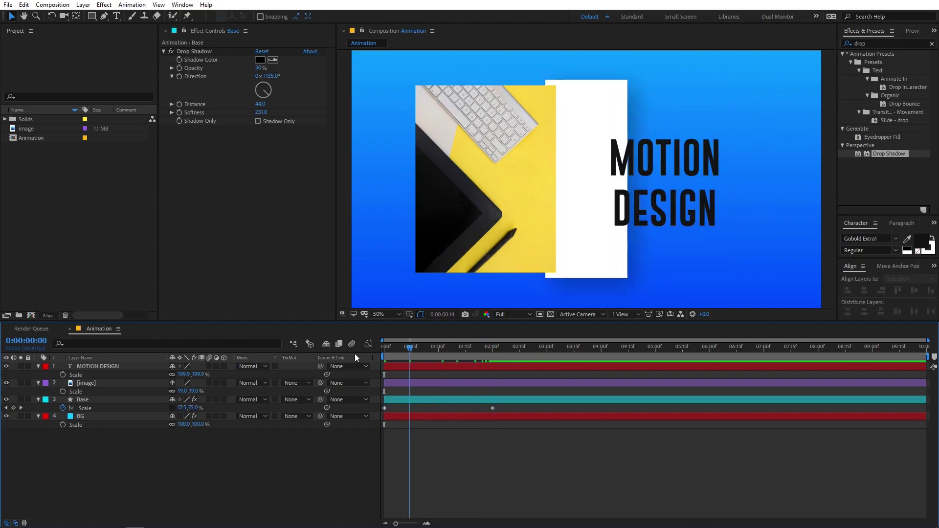
key("Home")
Step: Apply Easy Ease to both Base Scale keyframes and scrub to check the growth
left_click_drag(508, 407, 373, 413)
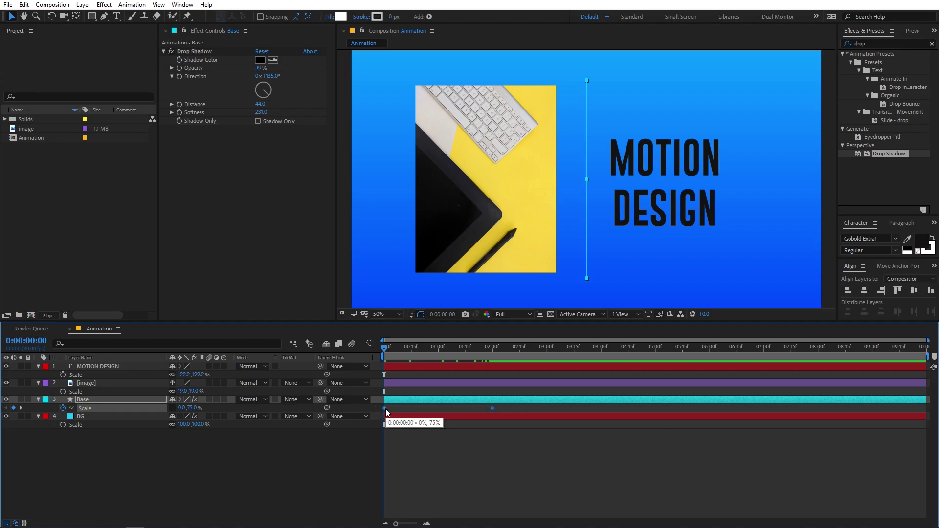
right_click(386, 413)
mouse_move(425, 401)
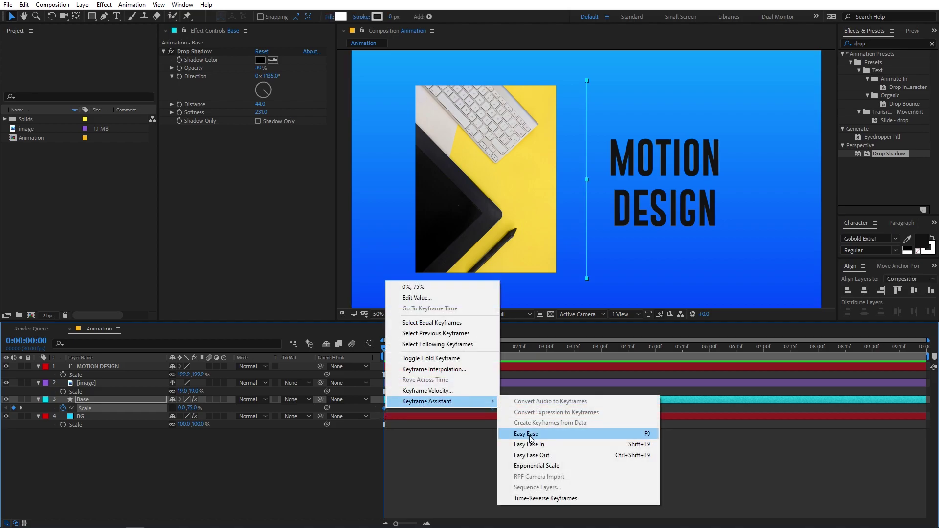
left_click(541, 444)
left_click_drag(394, 350, 351, 363)
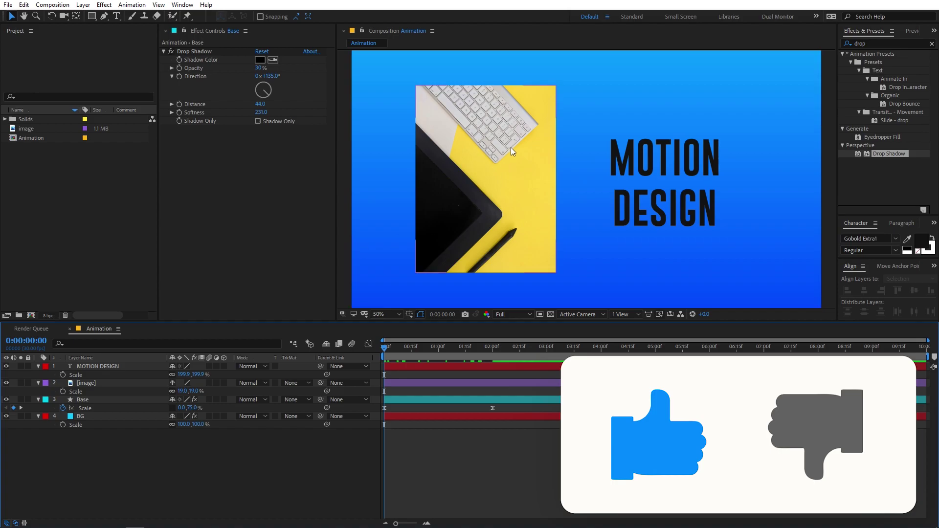
left_click(98, 401)
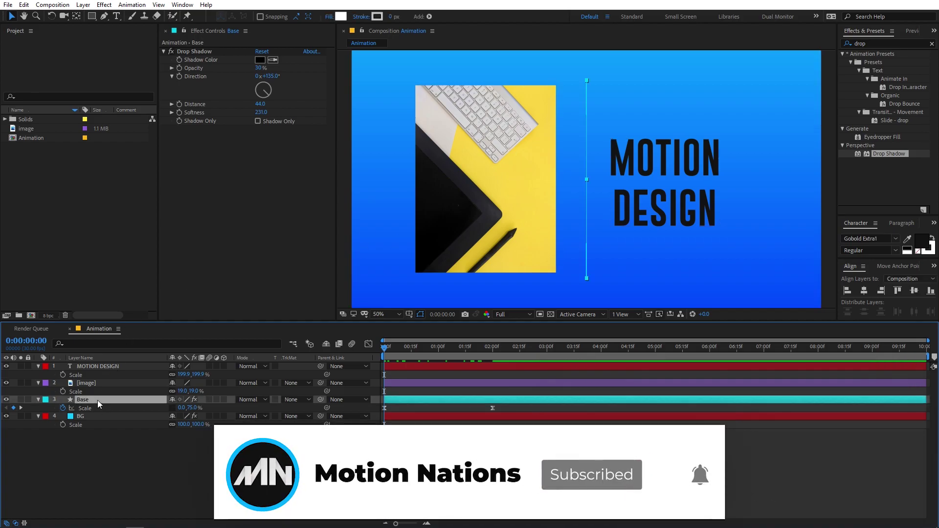
Step: Duplicate Base twice, placing Base 2 above the image layer and Base 3 at the top
key("ctrl+d")
left_click_drag(98, 400, 101, 383)
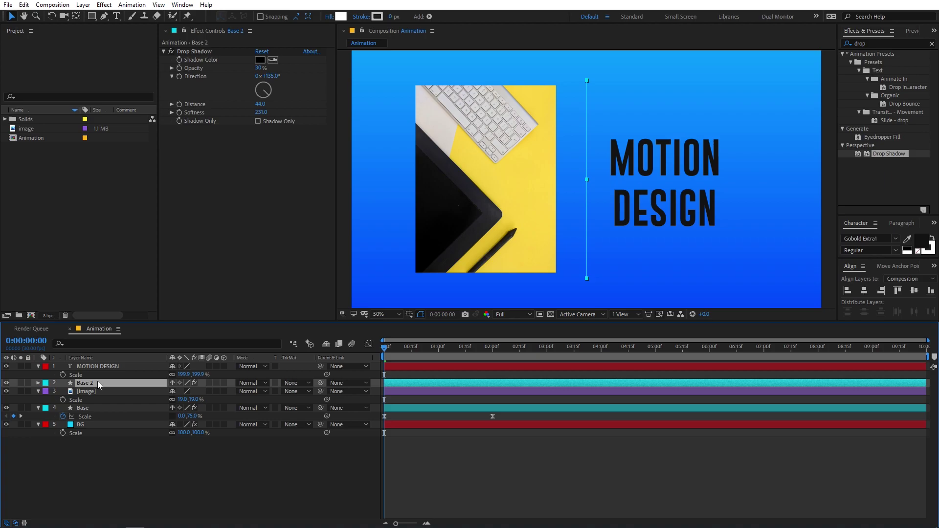
key("ctrl+d")
left_click_drag(96, 382, 96, 364)
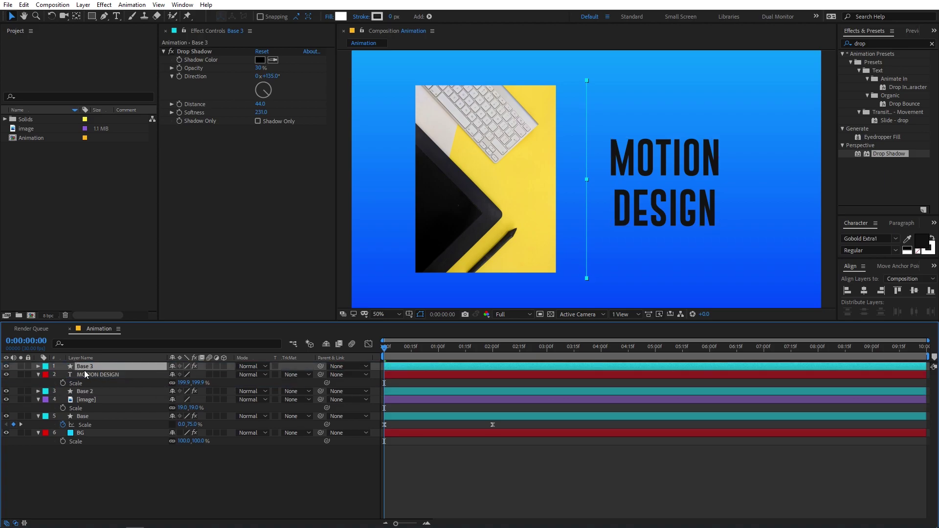
left_click(110, 373)
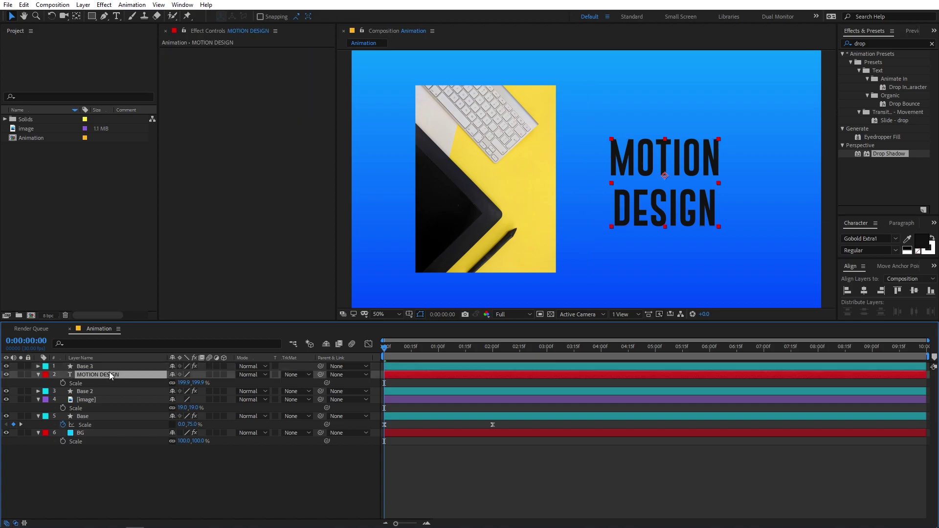
left_click(301, 375)
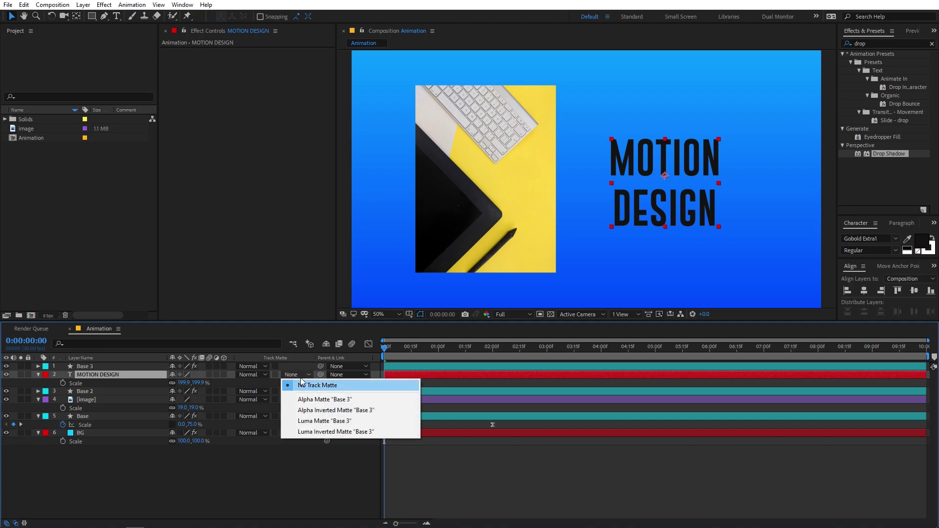
Step: Set MOTION DESIGN's track matte to Alpha Matte Base 3 and the image's to Alpha Matte Base 2
left_click(16, 523)
left_click(15, 524)
left_click(15, 523)
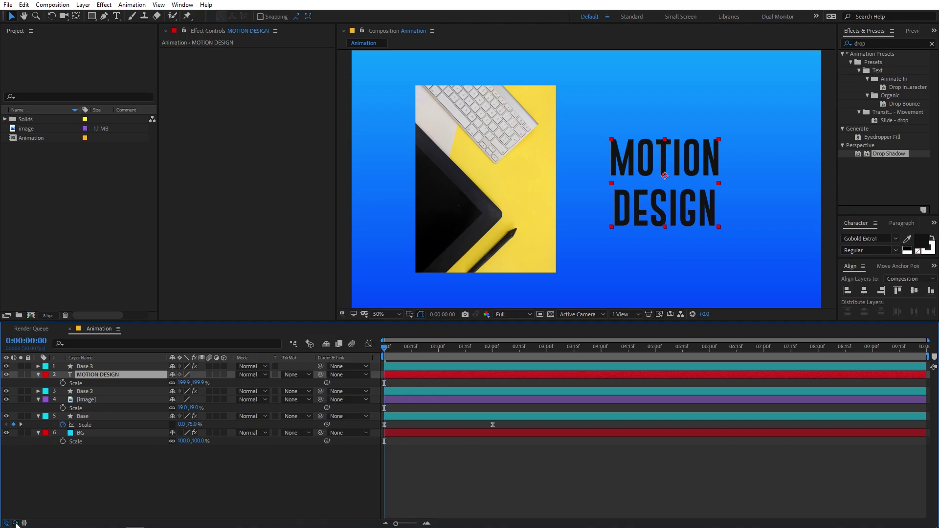
left_click(292, 375)
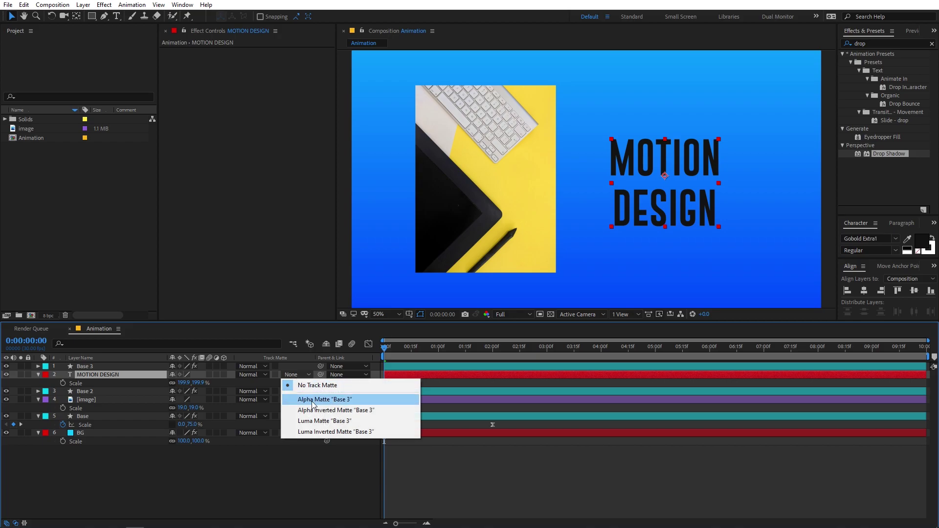
left_click(313, 401)
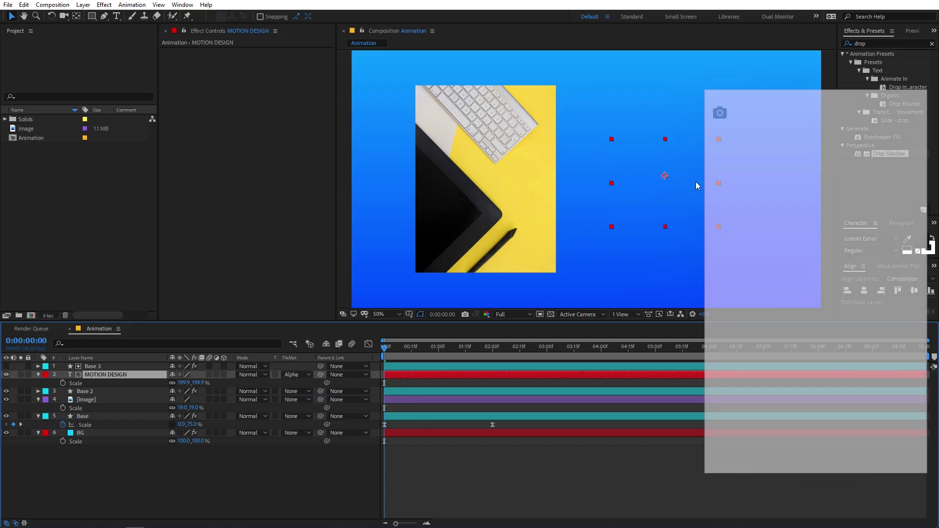
left_click(98, 399)
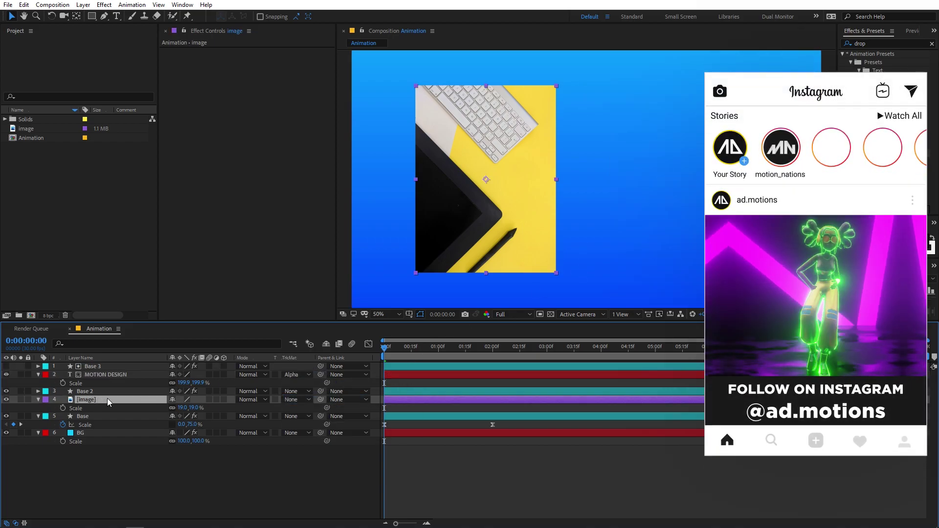
left_click(295, 400)
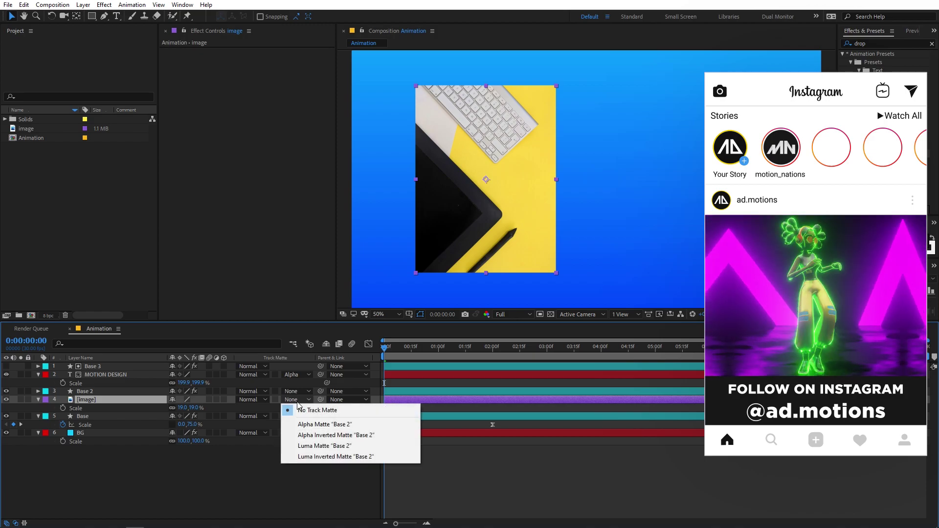
left_click(312, 424)
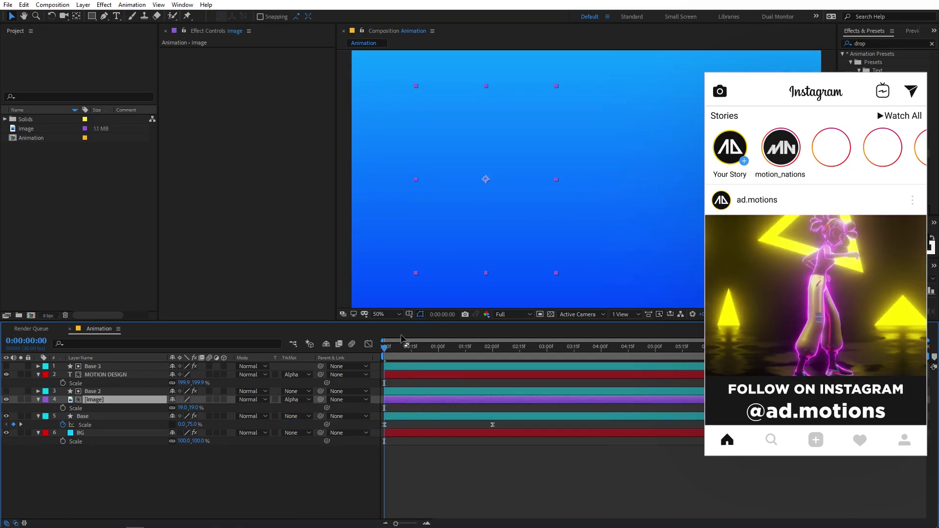
Step: Preview the animation and scrub back to the 1-second frame
key("space")
left_click_drag(442, 348, 492, 353)
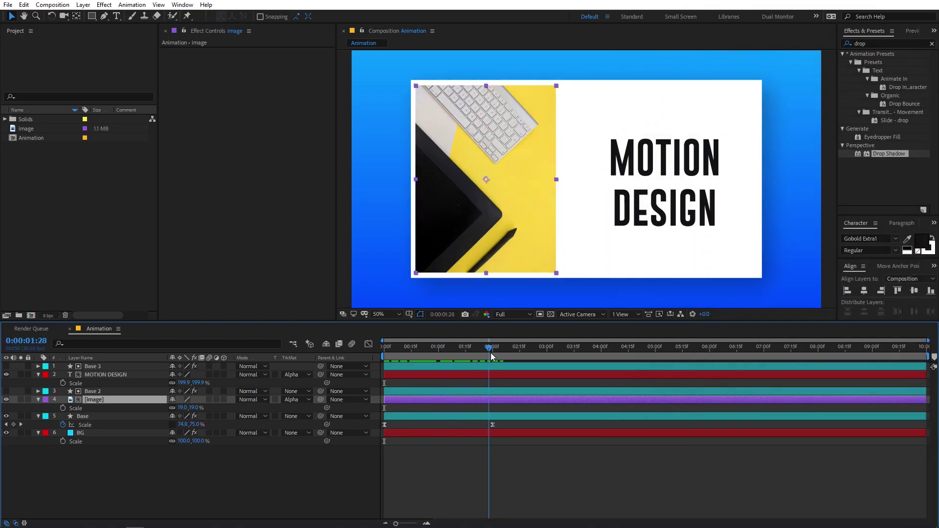
left_click_drag(492, 353, 440, 358)
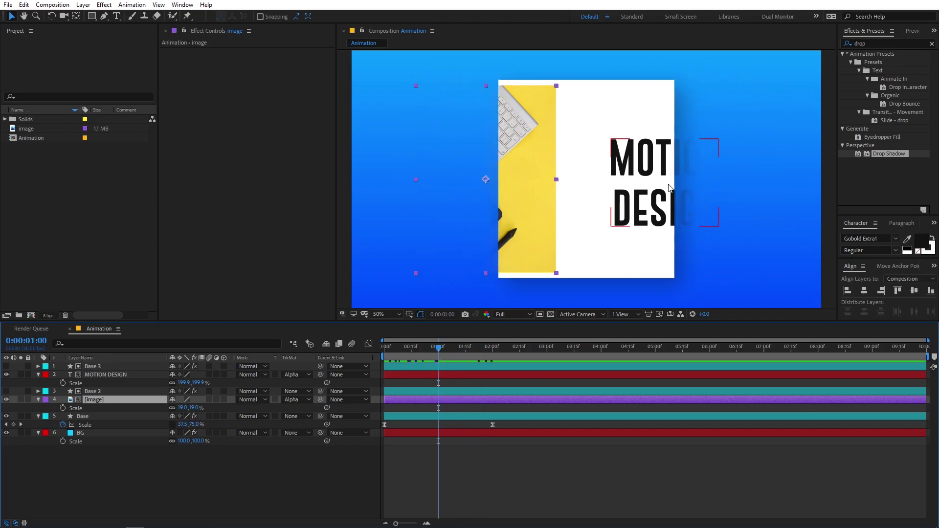
left_click(550, 94)
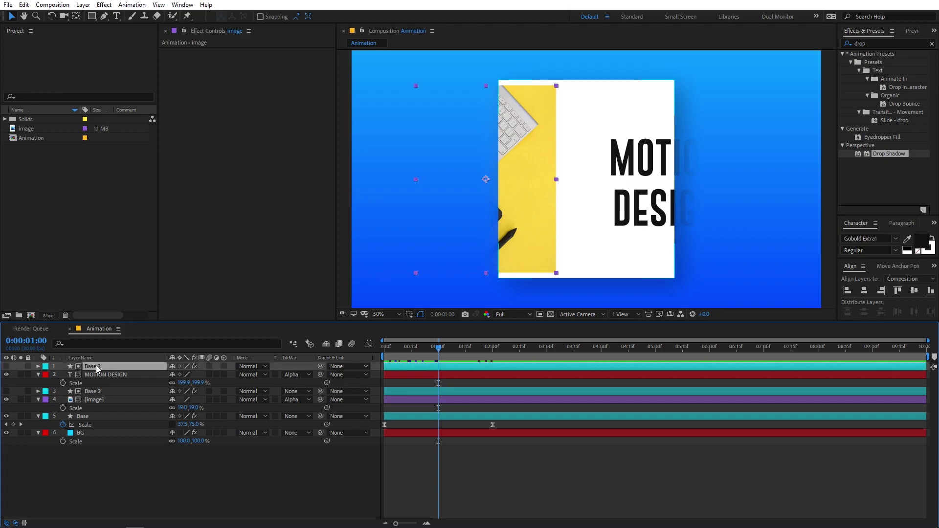
Step: Delete the duplicate Drop Shadow effects from Base 3 and Base 2, then scrub to 2:00
left_click(199, 54)
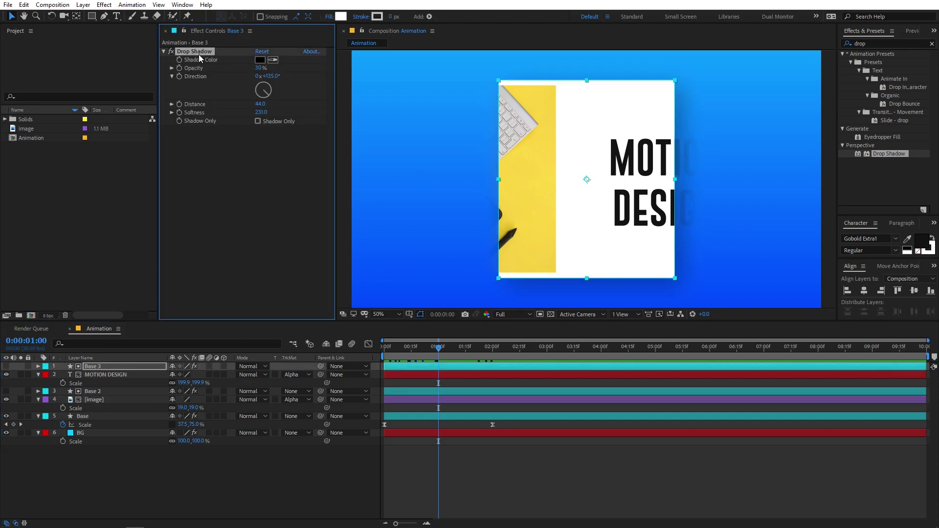
key("Delete")
left_click(113, 392)
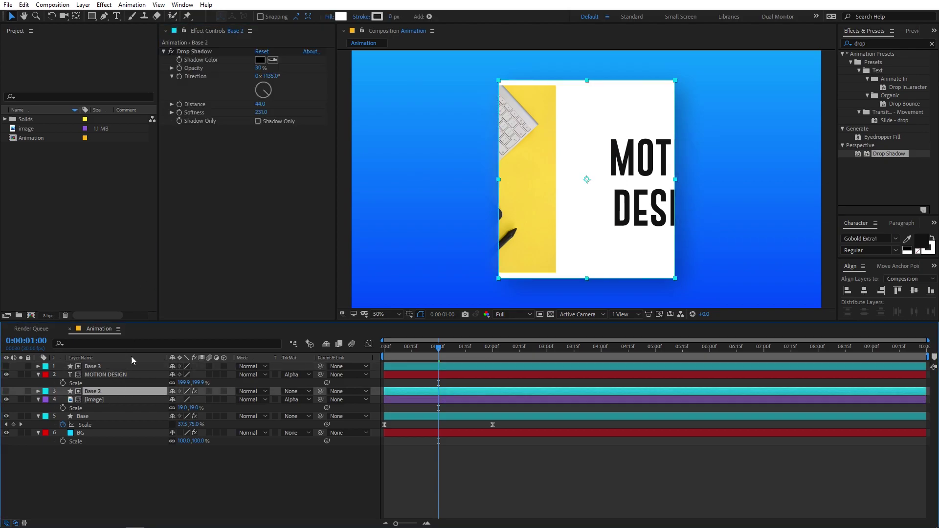
left_click(194, 54)
key("Delete")
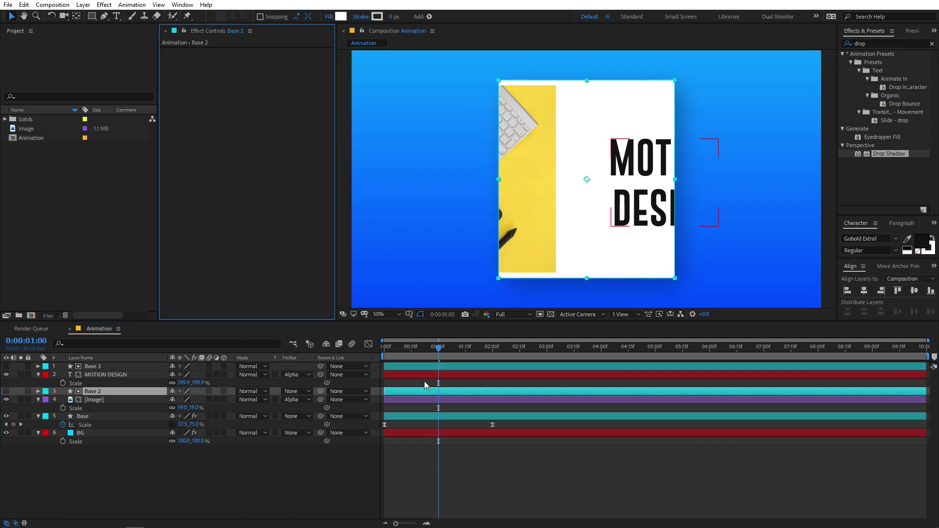
left_click_drag(437, 360, 493, 363)
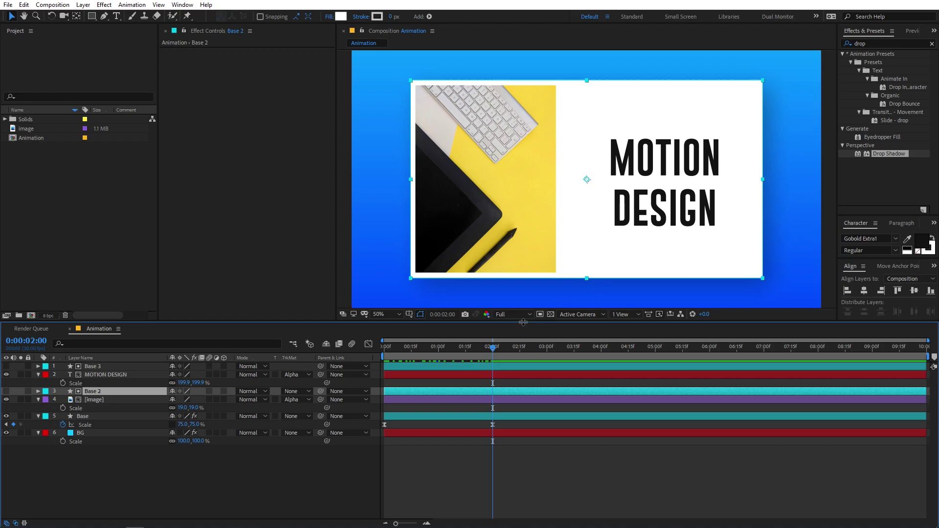
Step: Add Position keyframes at 2:00 to the MOTION DESIGN text and image layers, then return to 0:00
left_click(659, 180)
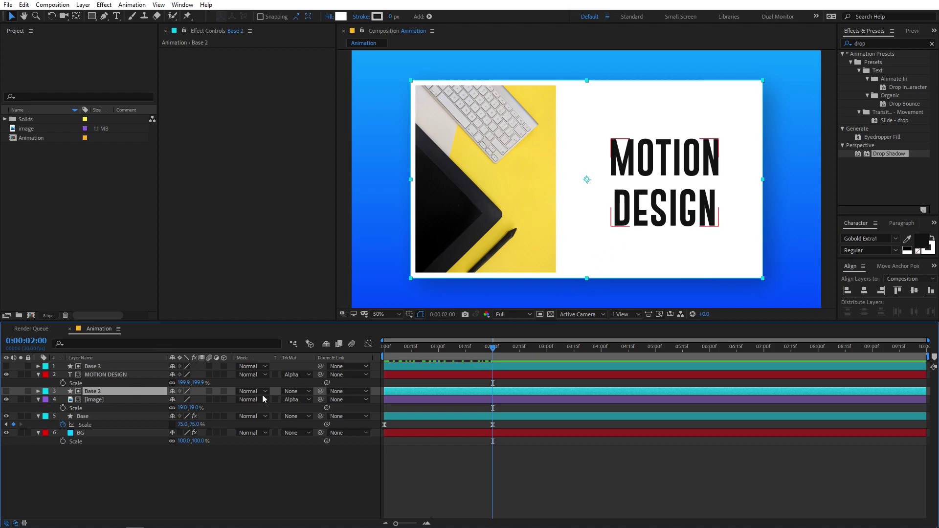
left_click(103, 399, "ctrl")
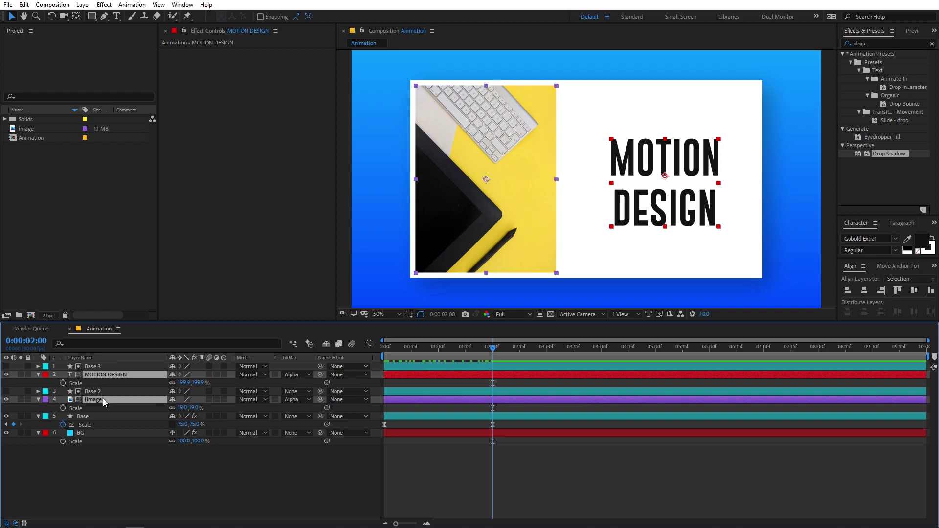
key("p")
left_click(63, 384)
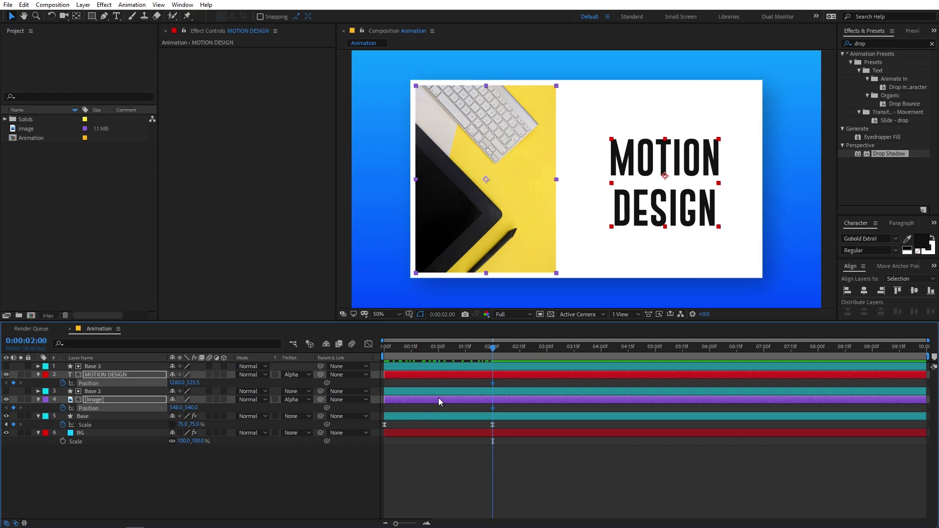
left_click_drag(473, 350, 311, 360)
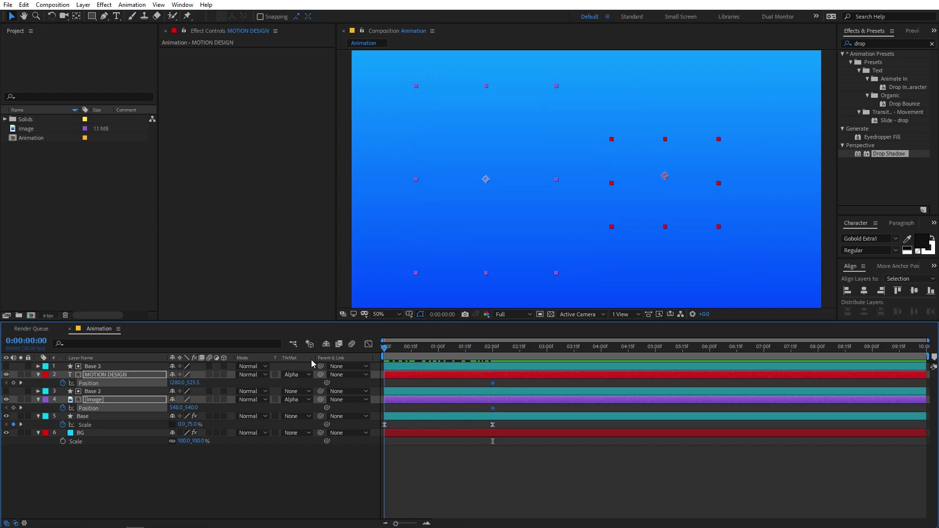
Step: At 0:00, move the title off right (x 2150) and the photo off left (x -294)
left_click(434, 459)
left_click(409, 374)
left_click_drag(646, 186, 859, 181)
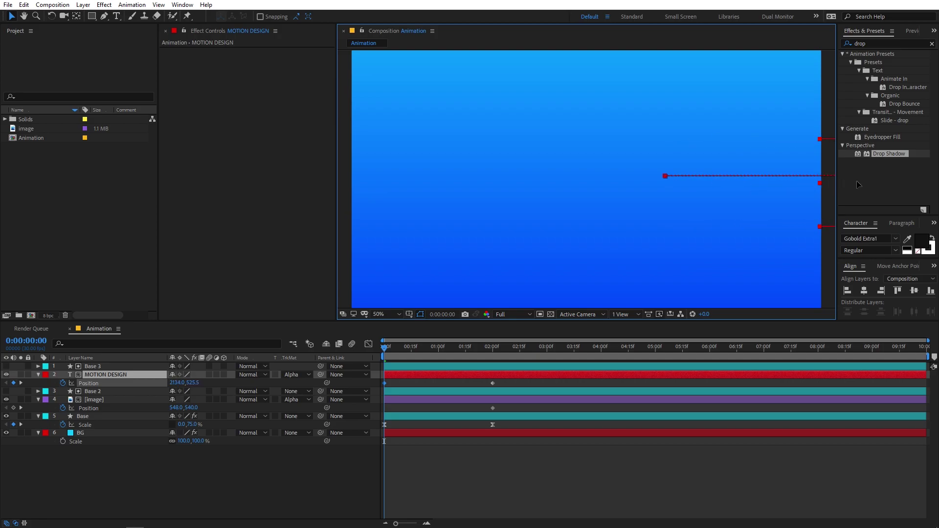
left_click(444, 401)
left_click_drag(476, 205, 281, 205)
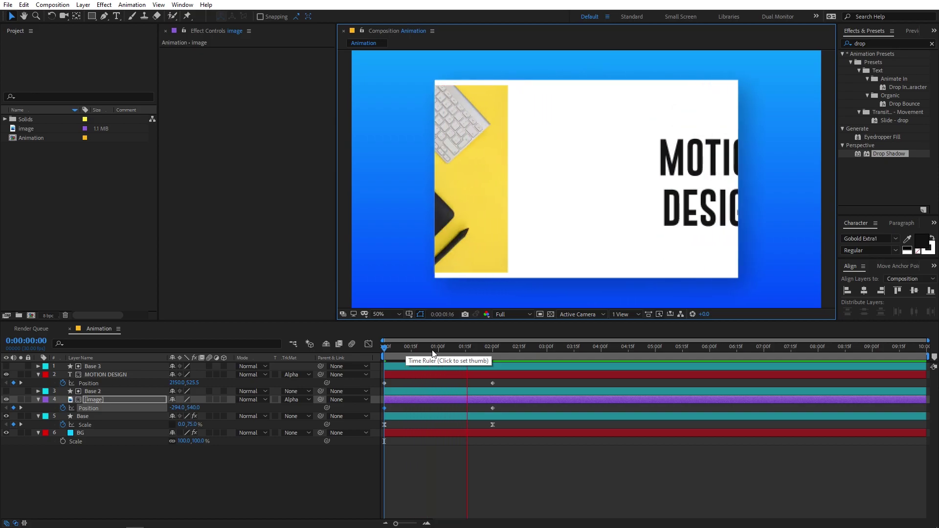
left_click_drag(509, 350, 492, 353)
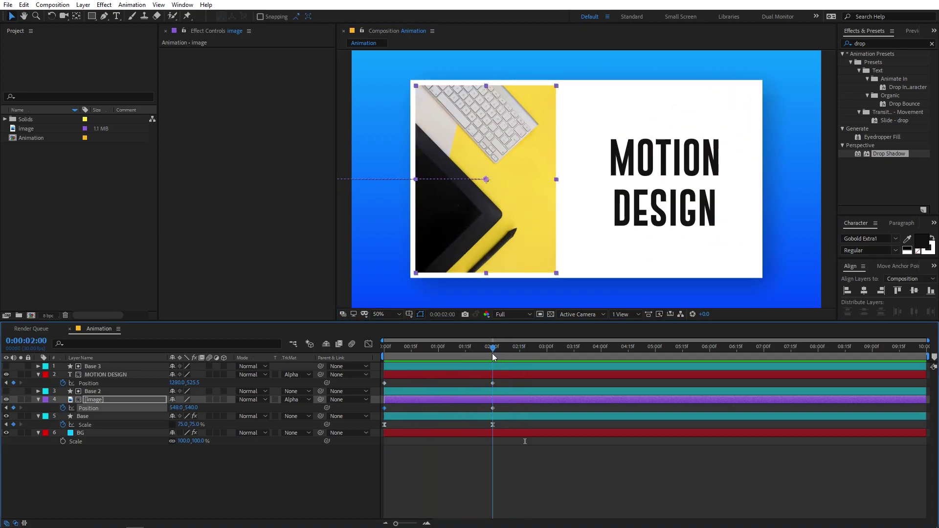
Step: Apply Easy Ease to all Position and Scale keyframes on layers 1–5: the title, photo and card layers
left_click(105, 366)
left_click(98, 419, "shift")
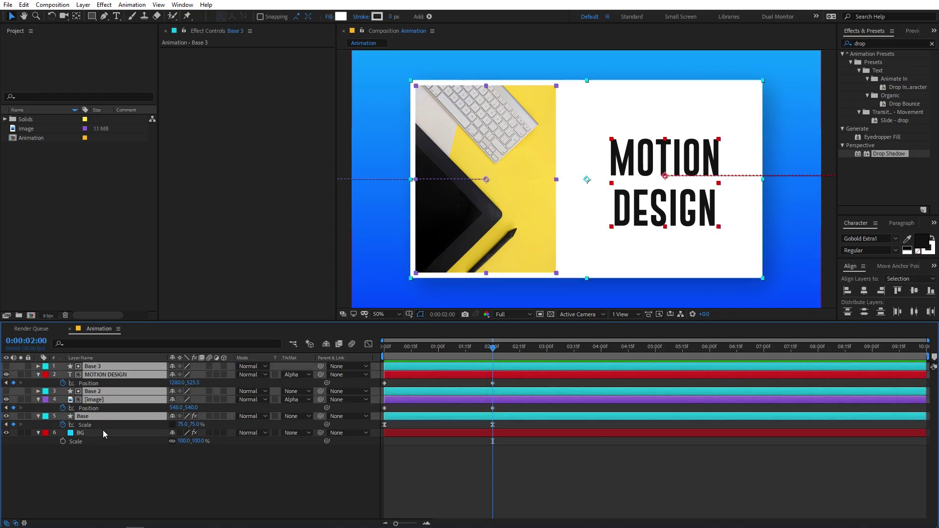
key("u")
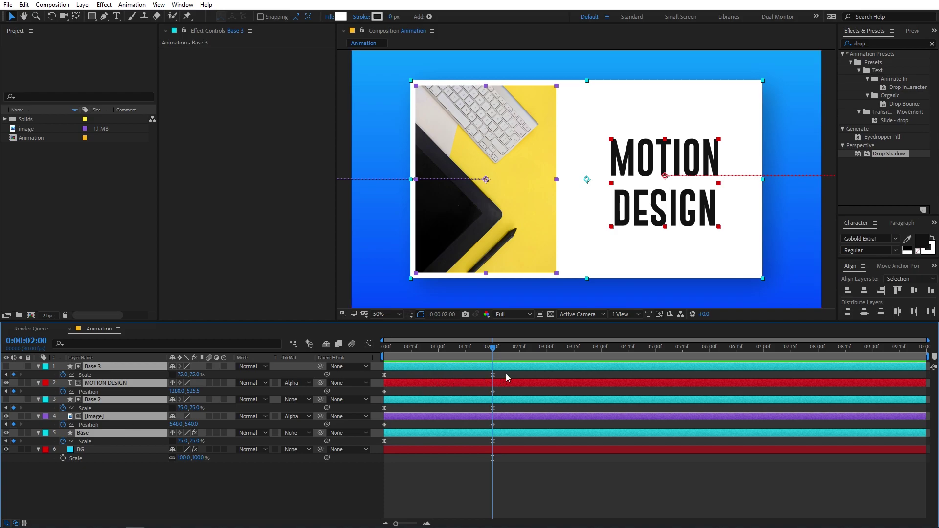
left_click_drag(525, 372, 365, 445)
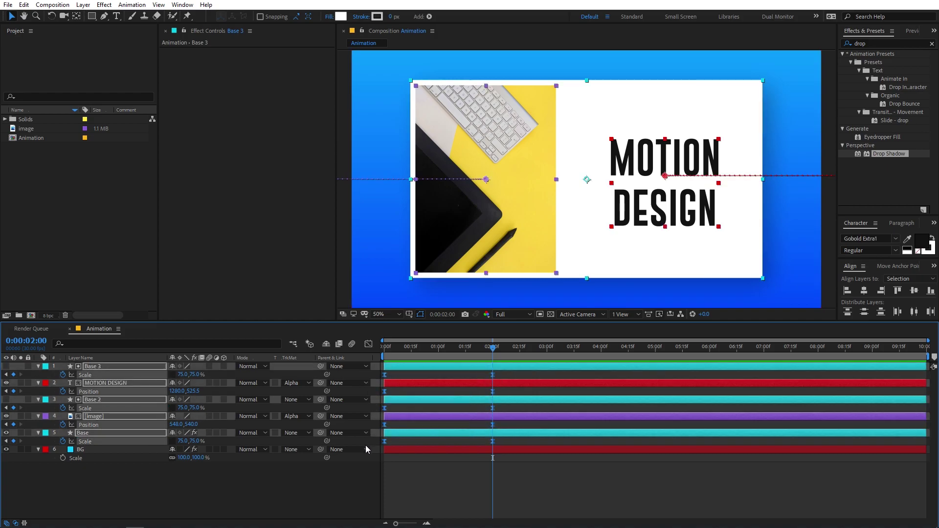
key("F9")
right_click(384, 376)
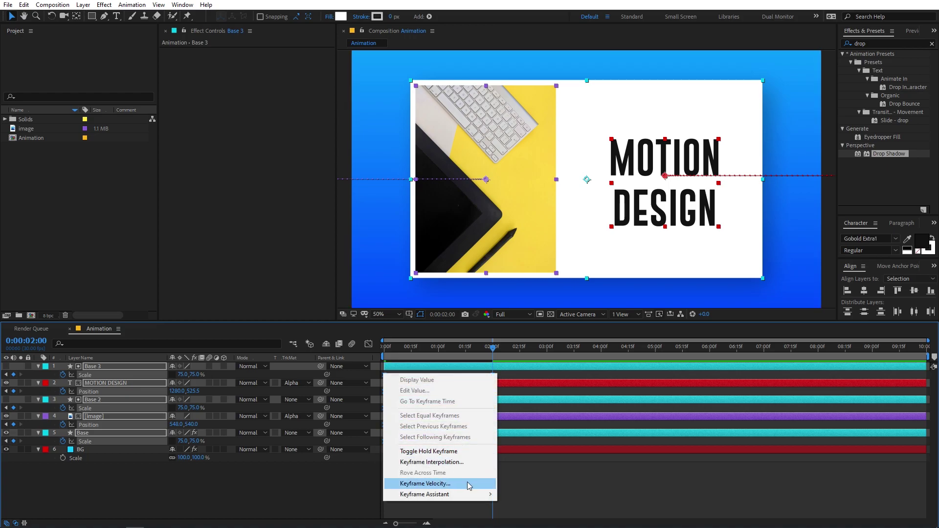
mouse_move(470, 495)
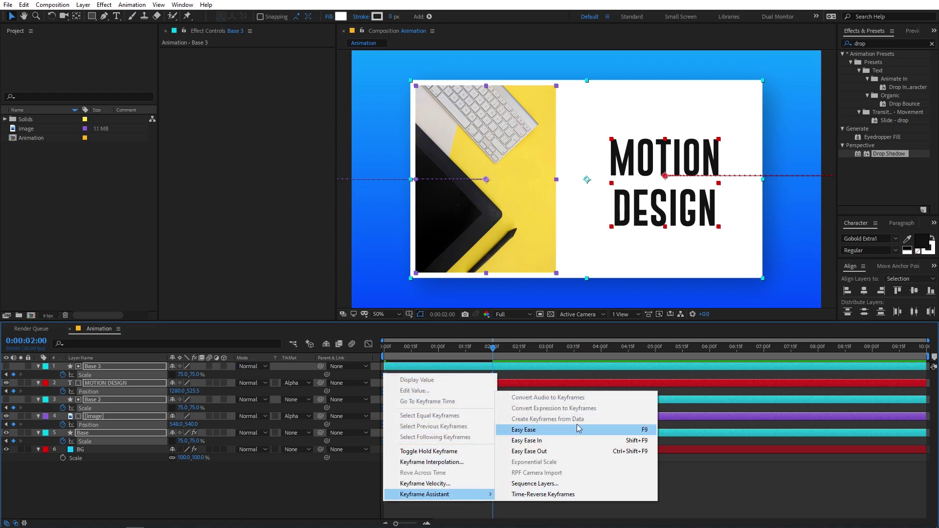
left_click(571, 429)
left_click(711, 485)
left_click(457, 434)
left_click_drag(457, 436, 365, 376)
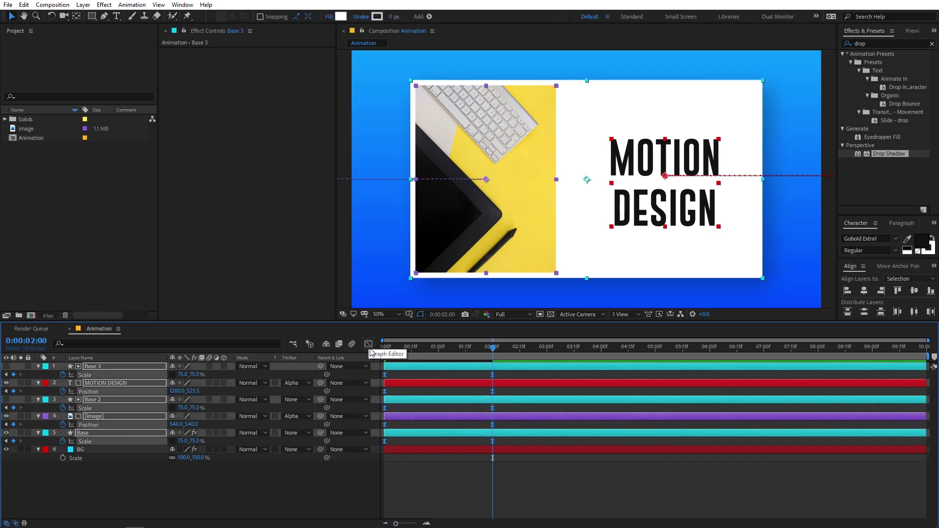
Step: In the speed graph, steepen the keyframe curves so motion starts fast and eases into 2:00
left_click(369, 343)
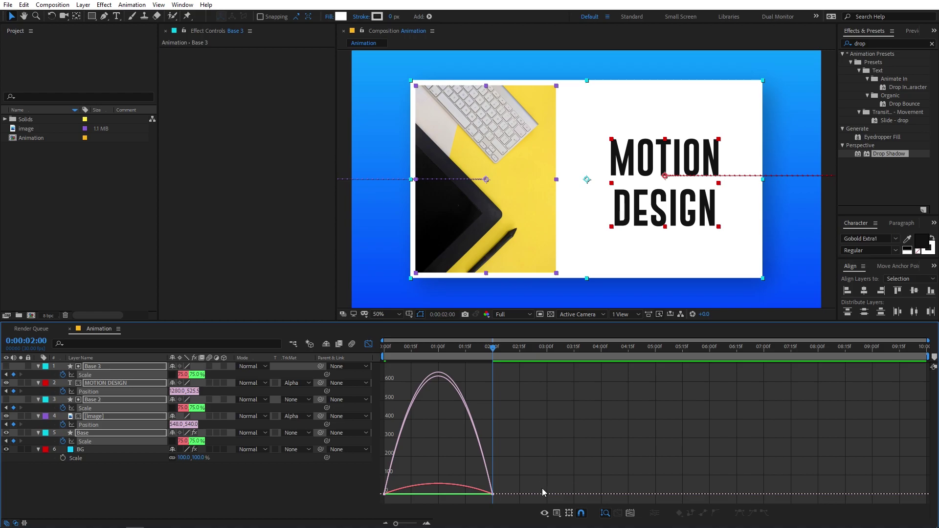
left_click(545, 513)
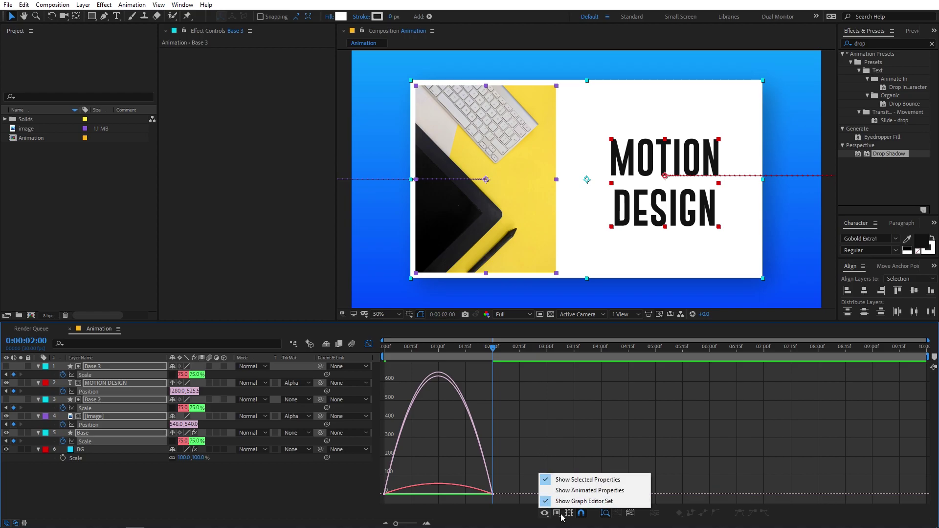
left_click(557, 513)
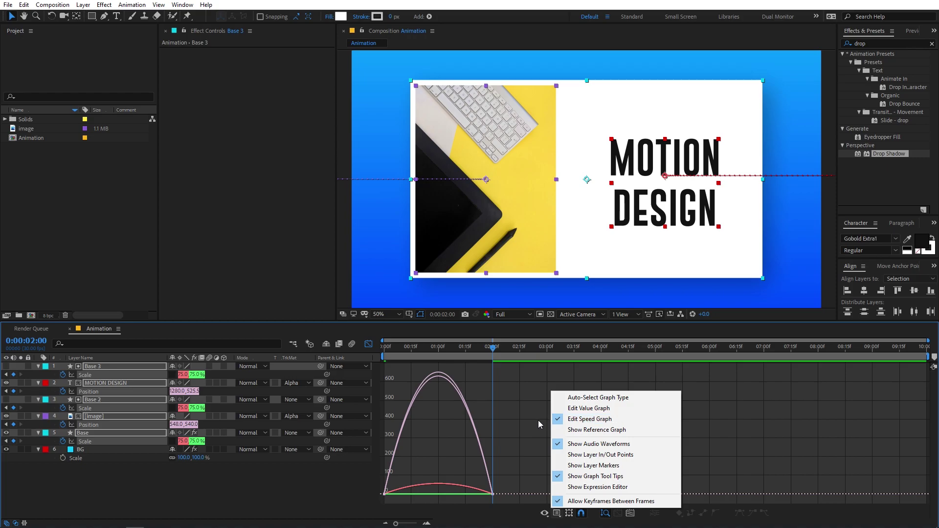
left_click(531, 439)
left_click_drag(541, 460, 429, 494)
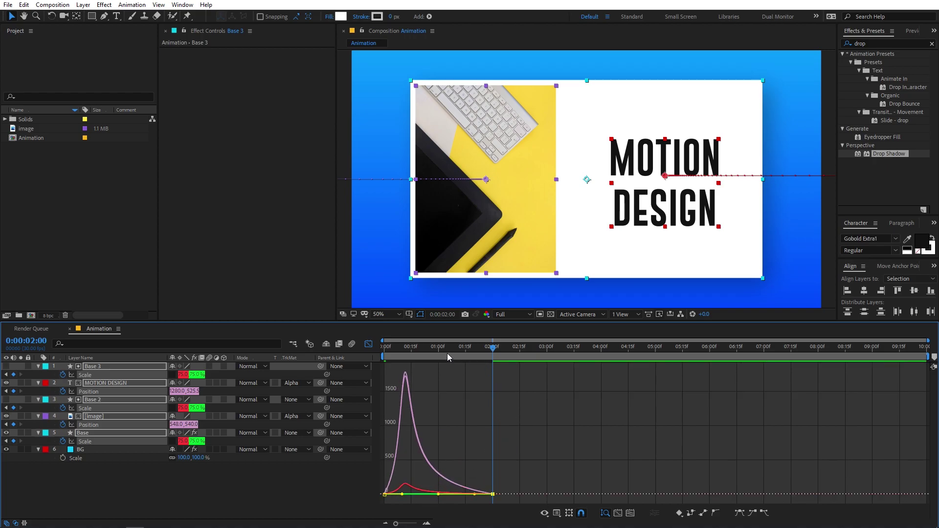
left_click(368, 344)
key("Home")
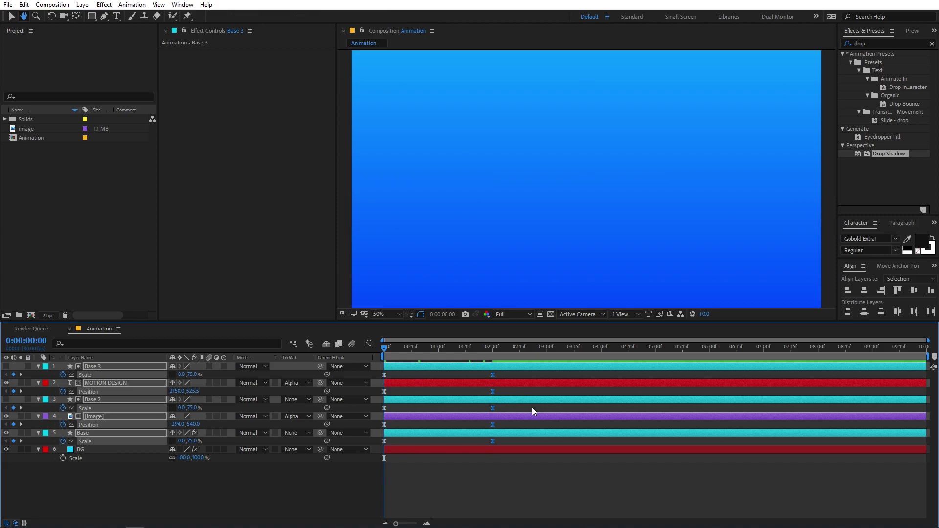
Step: Preview the eased intro from the first frame, then select the BG layer to show its Gradient Ramp
key("space")
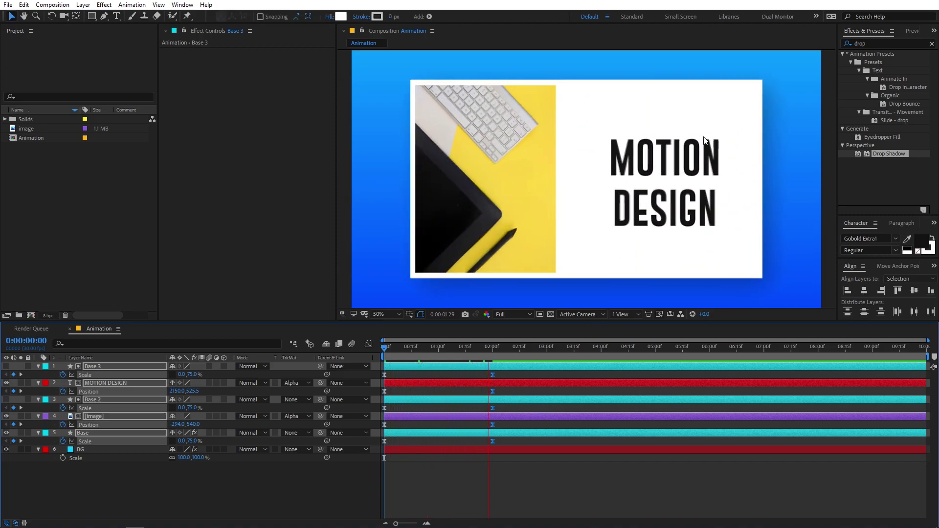
key("space")
key("Home")
key("space")
key("space")
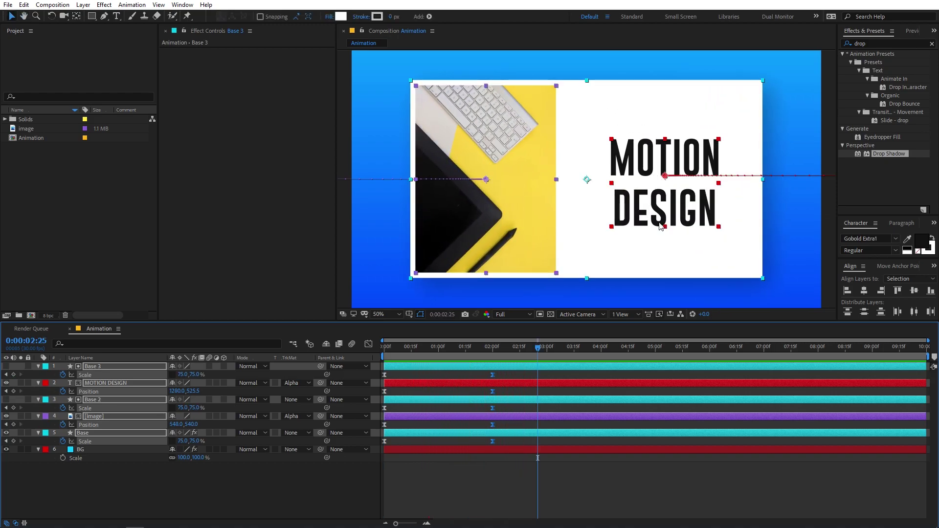
left_click(259, 466)
left_click(127, 449)
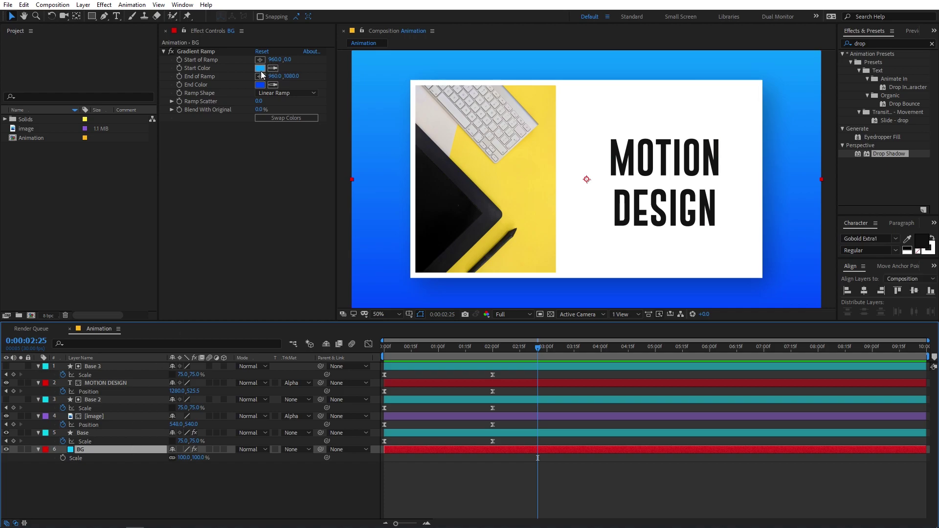
Step: Add a Fill effect to BG, eyedropping the photo's yellow as its colour
key("ctrl+5")
type("fill")
left_click_drag(857, 113, 243, 215)
left_click(260, 151)
left_click_drag(159, 215, 124, 204)
left_click(234, 265)
left_click(527, 185)
left_click(250, 217)
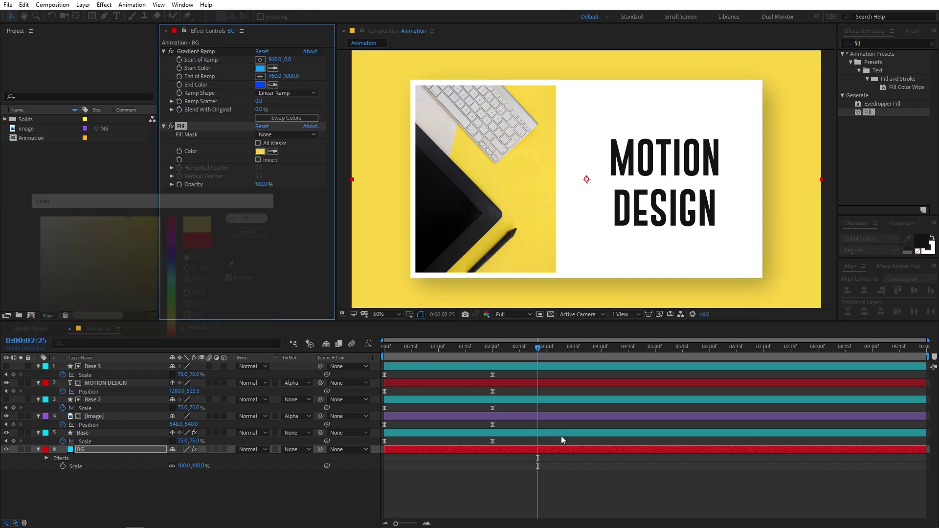
left_click(509, 416)
mouse_move(508, 350)
left_mouse_down()
mouse_move(353, 360)
mouse_move(518, 348)
left_mouse_up()
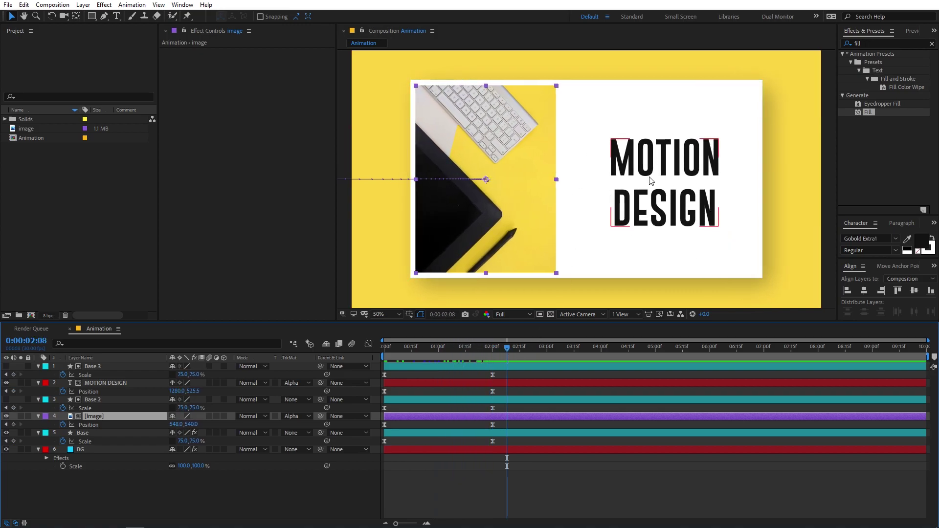